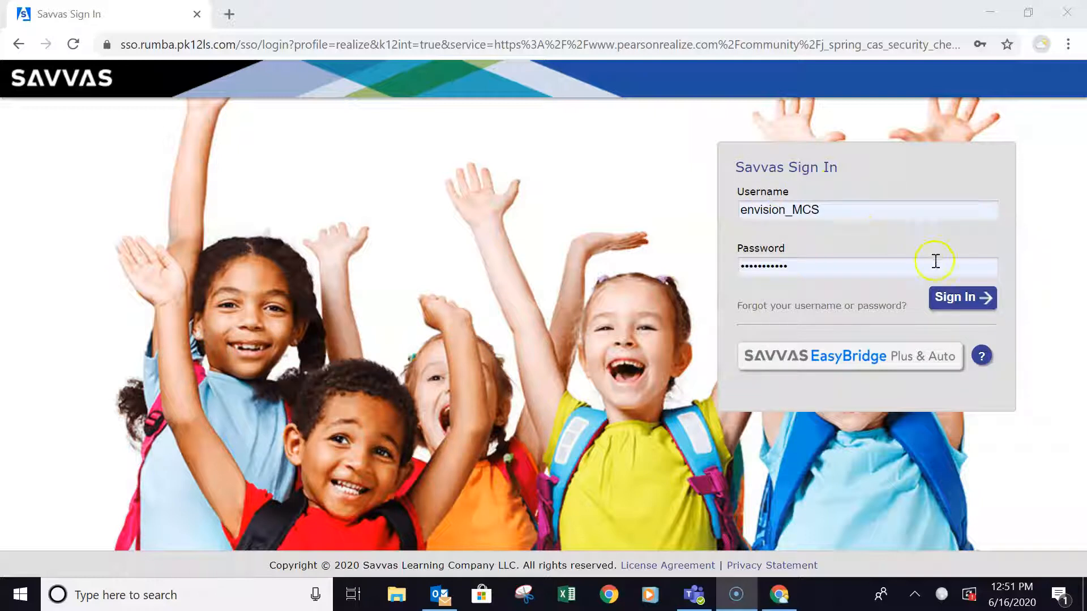
# Step: Sign in with the credentials already filled in and open the enVision Mathematics 2020 Grade 4 program
pyautogui.click(940, 298)
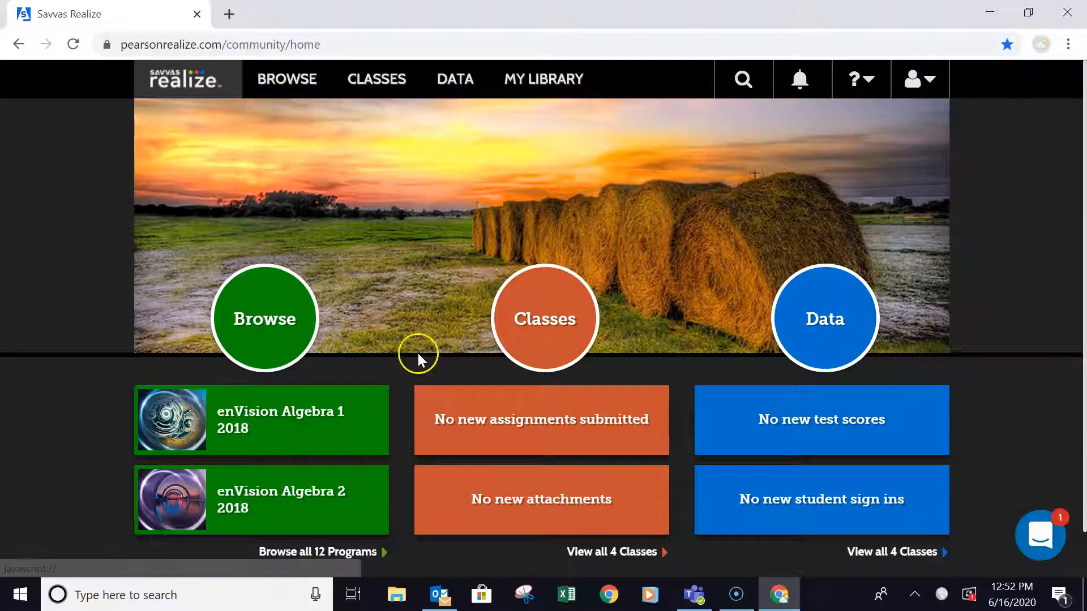
pyautogui.click(288, 317)
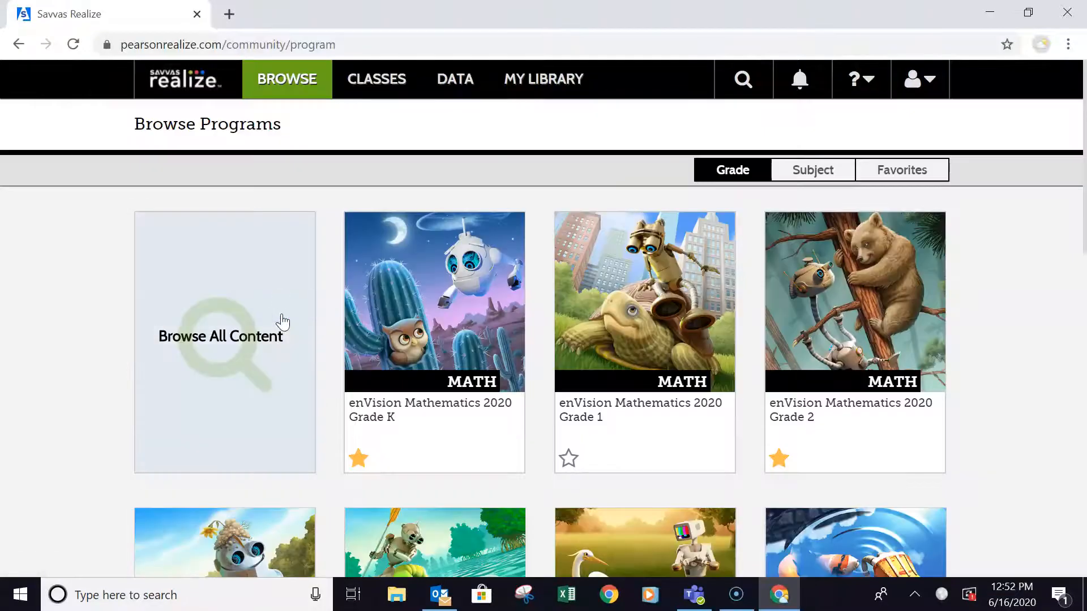
pyautogui.moveTo(1085, 215); pyautogui.dragTo(1085, 266)
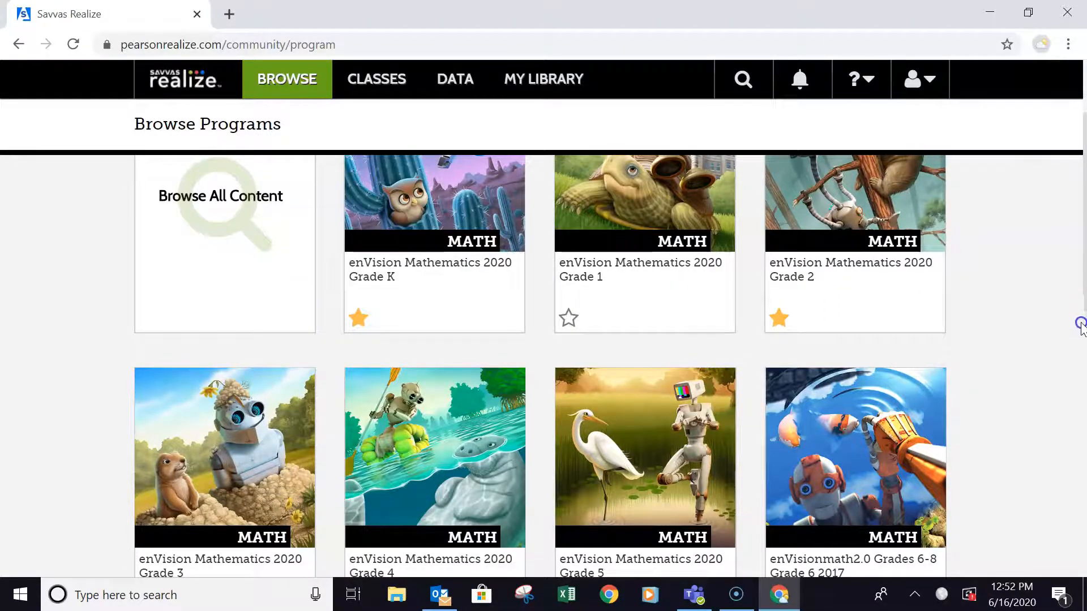
pyautogui.moveTo(1082, 264); pyautogui.dragTo(1082, 300)
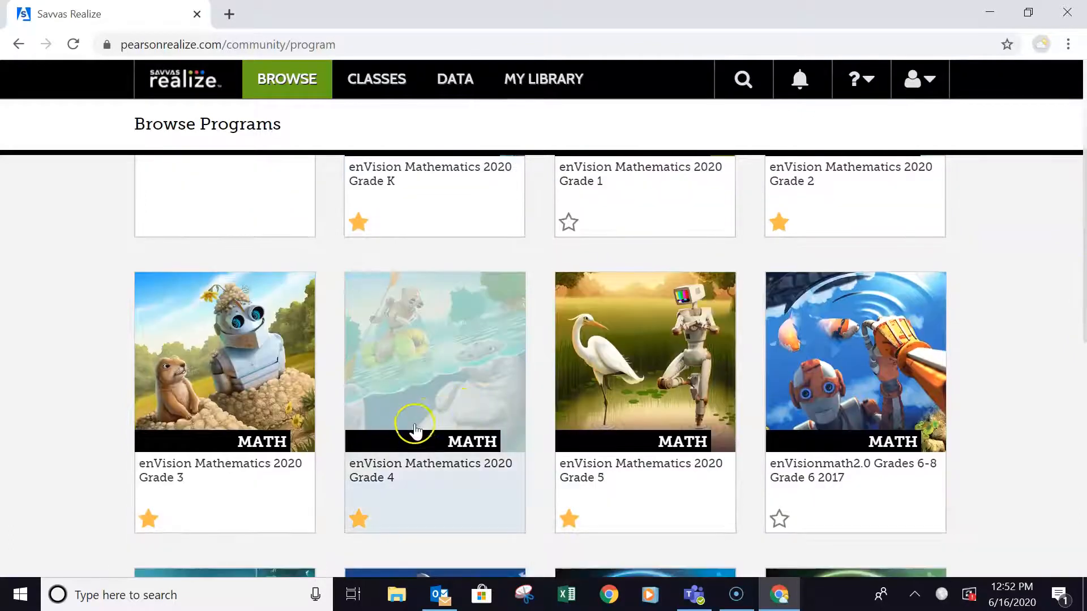
pyautogui.click(417, 427)
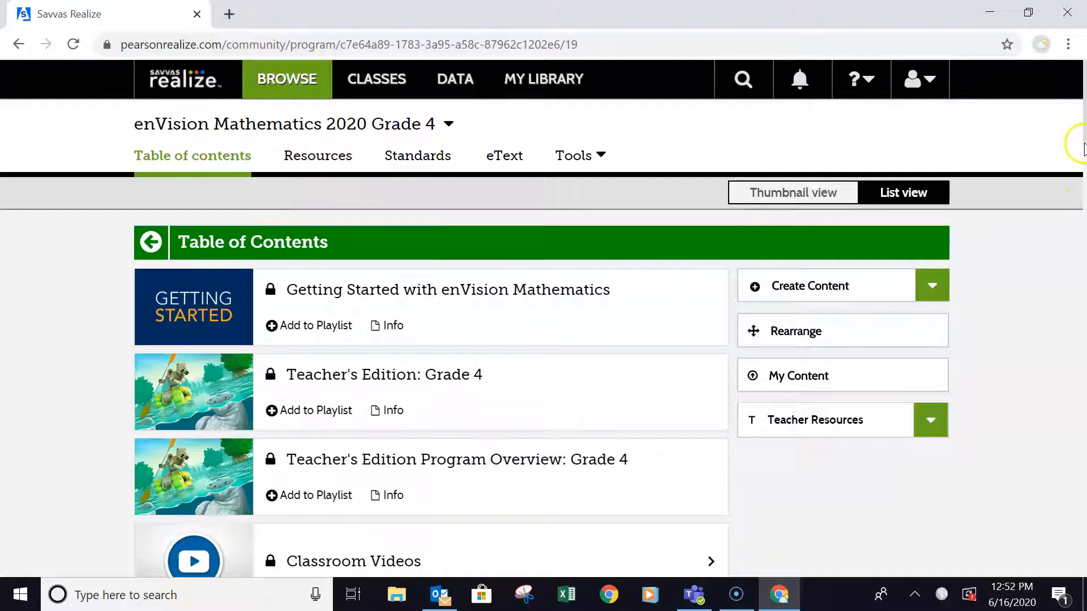
# Step: Open lesson 1-1: Numbers Through One Million within Topic 1: Generalize Place Value Understanding
pyautogui.click(1083, 165)
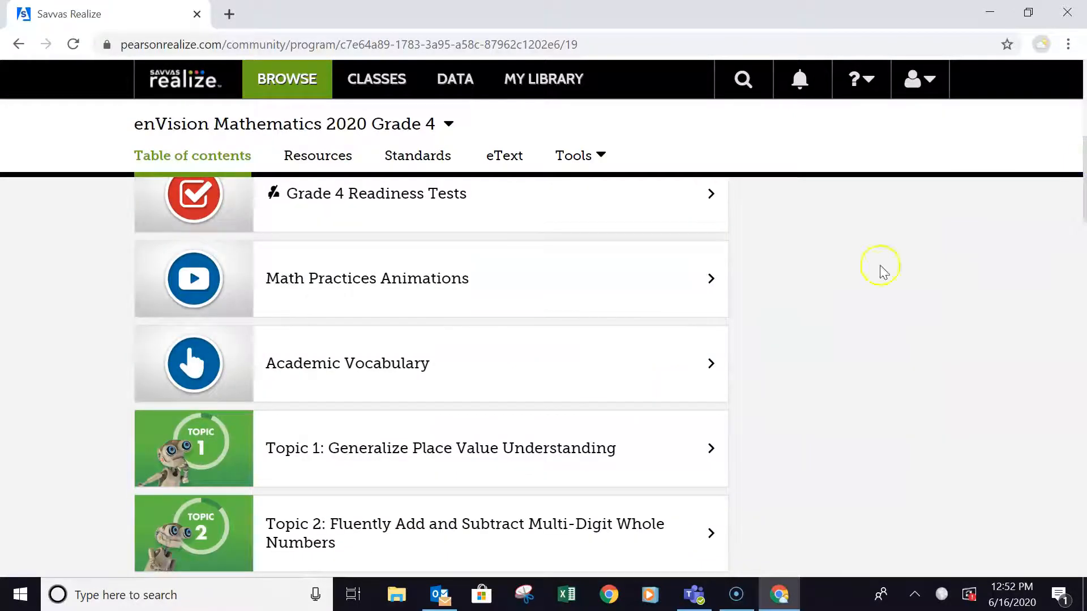
pyautogui.click(282, 454)
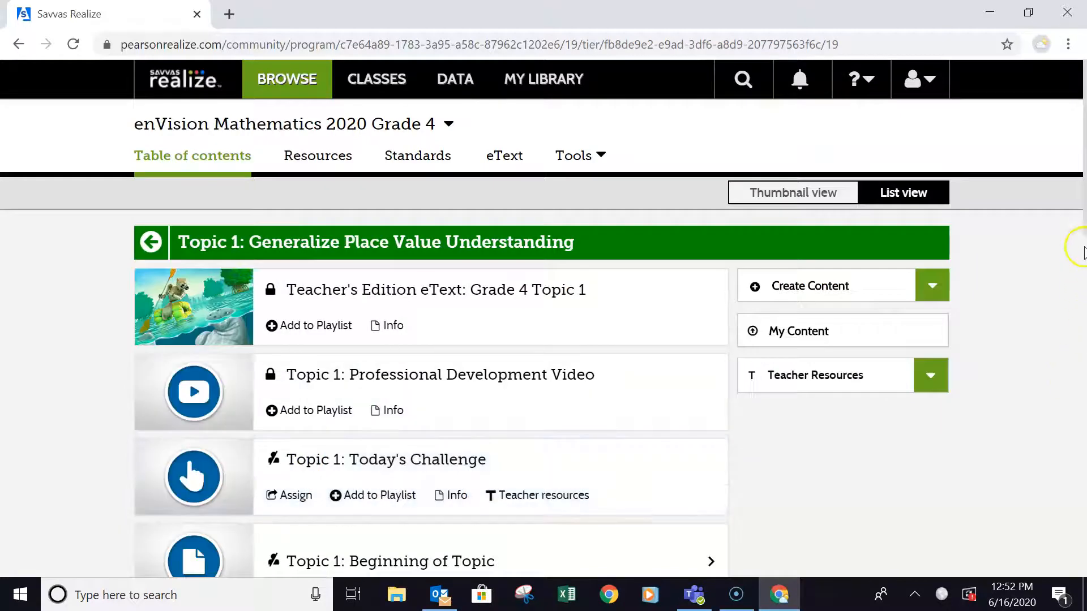
pyautogui.scroll(-4, 1083, 296)
pyautogui.scroll(-2, 1083, 296)
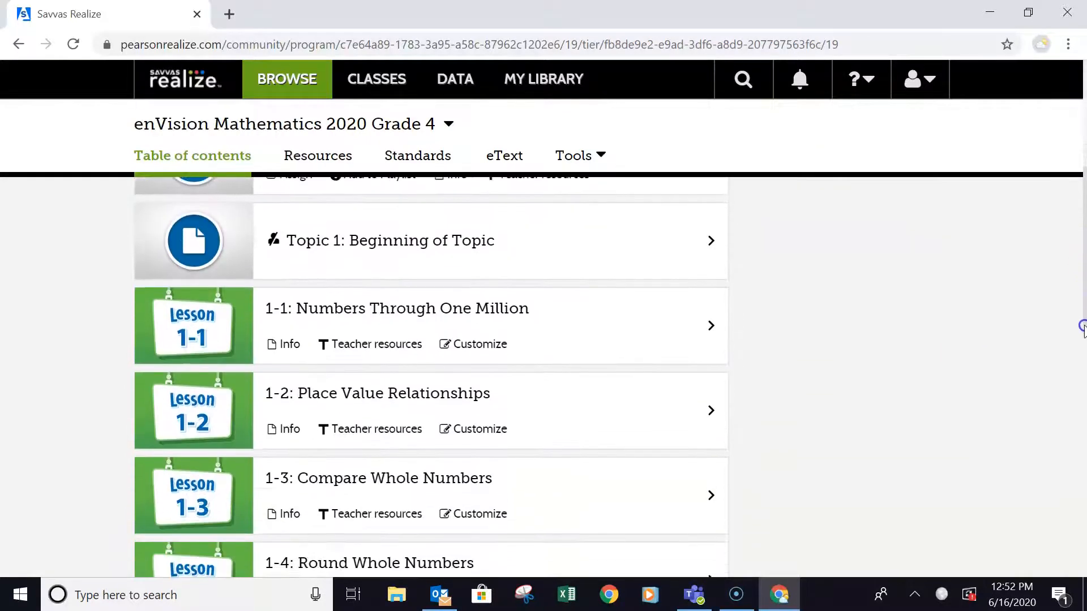
pyautogui.click(467, 320)
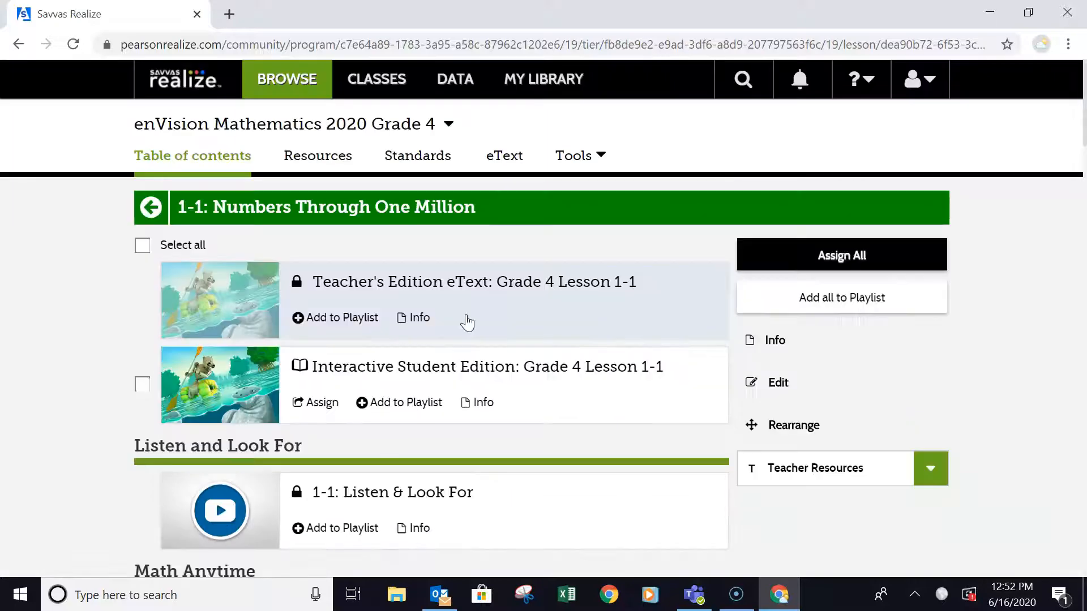
# Step: Start an assignment from 1-1: Practice Buddy: Additional Practice in the lesson's Practice and Problem Solving section
pyautogui.moveTo(1075, 109); pyautogui.dragTo(1084, 259)
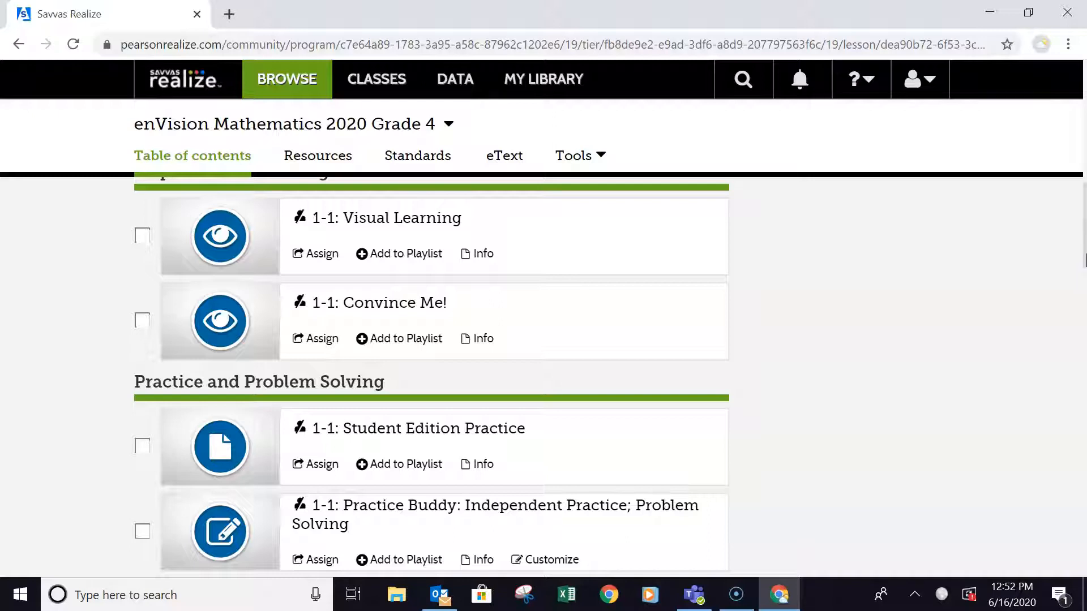
pyautogui.moveTo(1082, 248); pyautogui.dragTo(1082, 259)
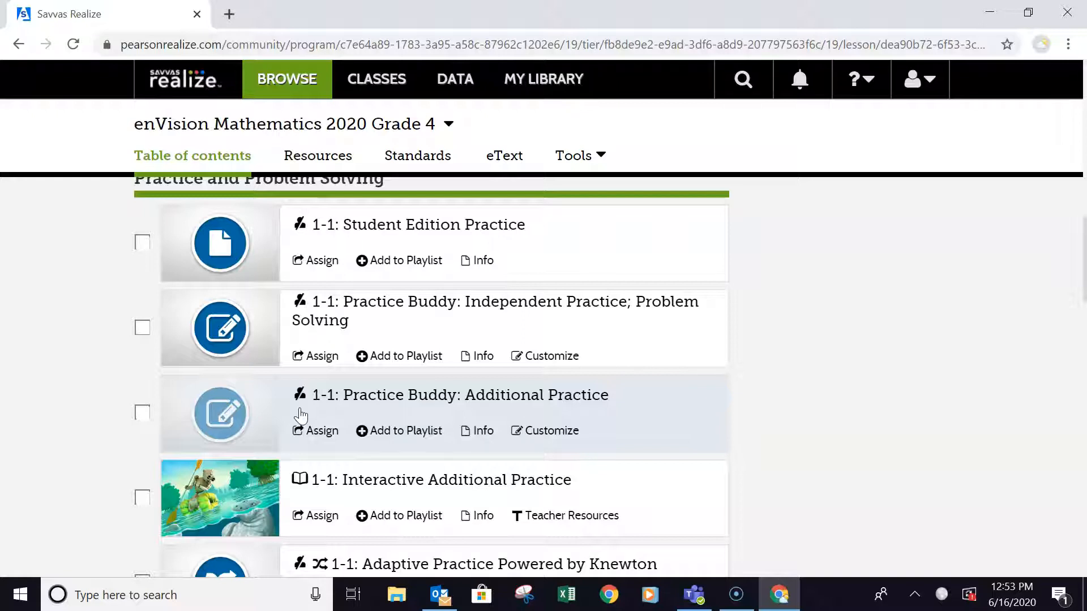
pyautogui.click(295, 445)
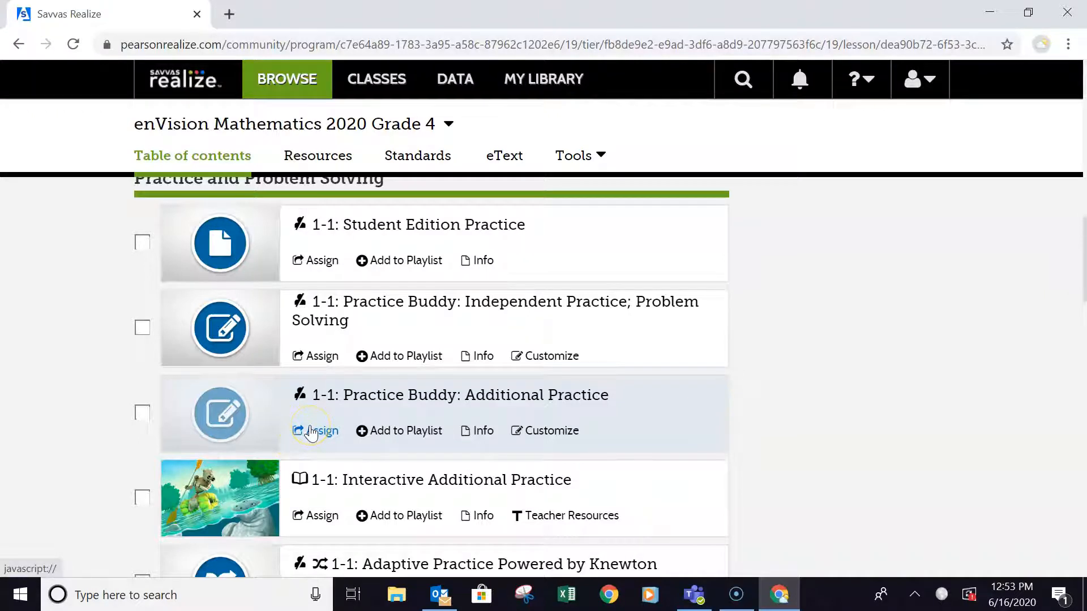
pyautogui.click(312, 433)
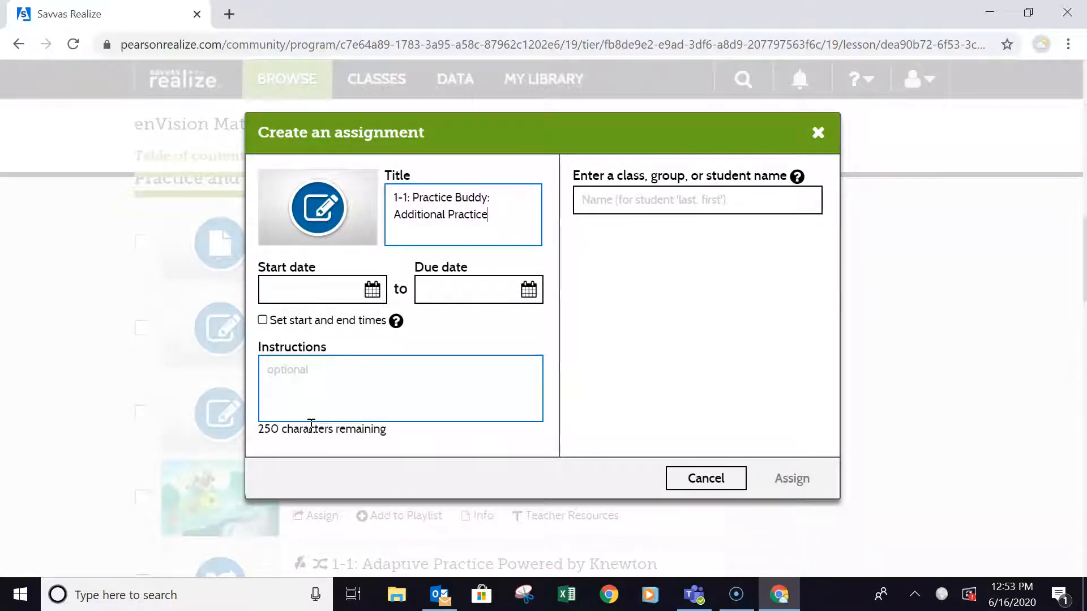
# Step: Set the assignment's start date to 06/16/2020 and its due date to 06/19/2020
pyautogui.click(489, 213)
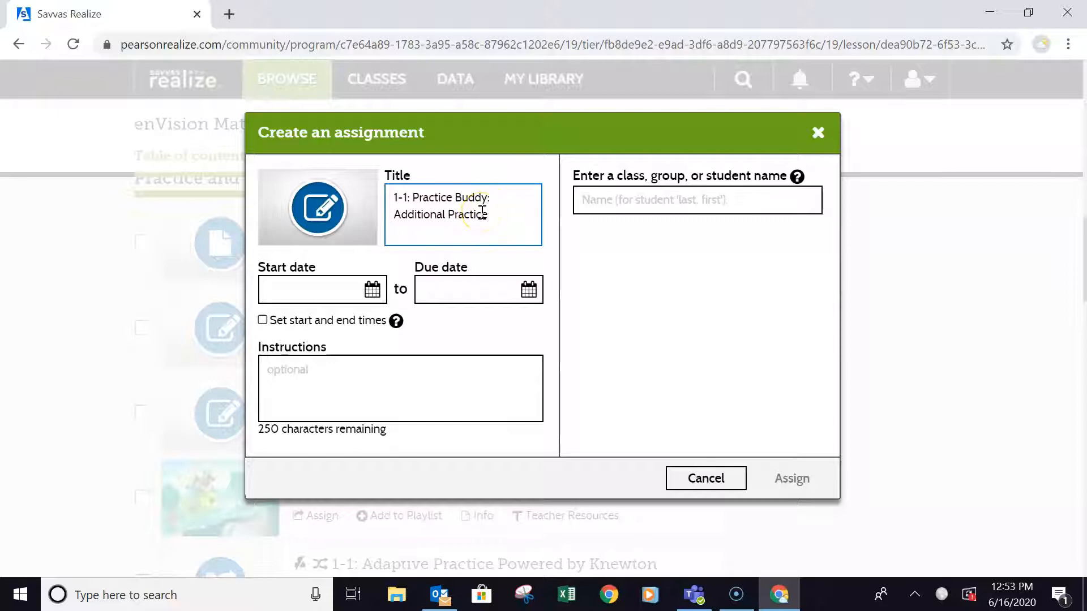
pyautogui.click(357, 289)
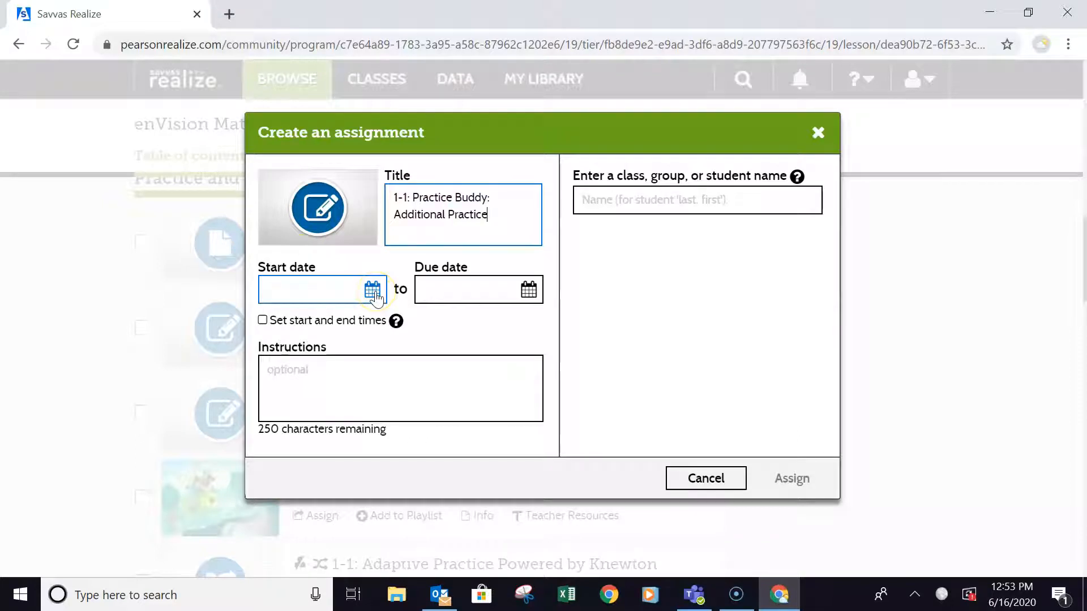
pyautogui.click(373, 292)
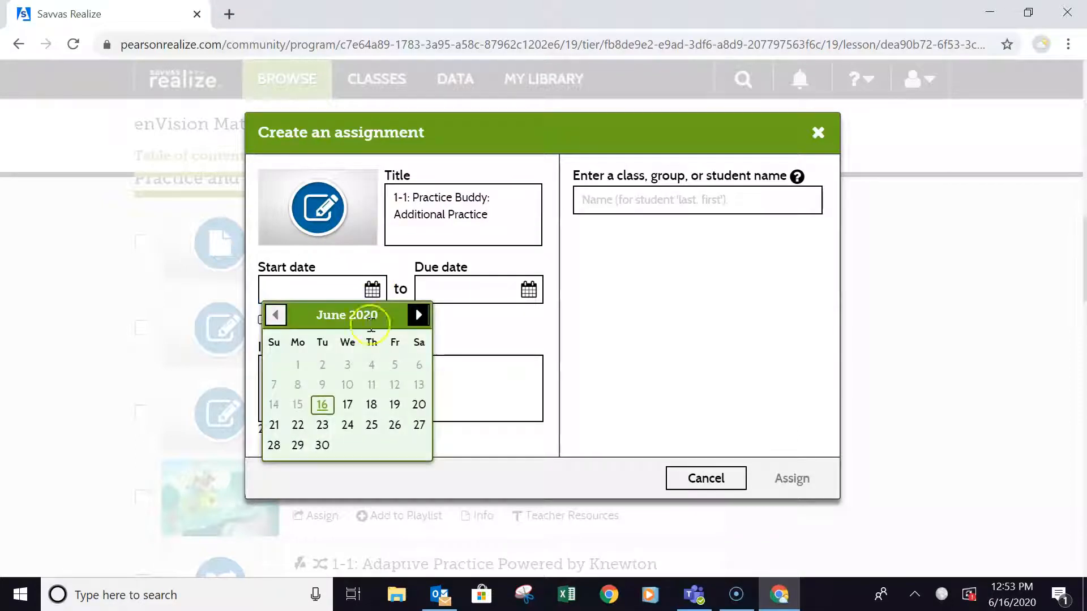
pyautogui.click(321, 405)
pyautogui.click(526, 291)
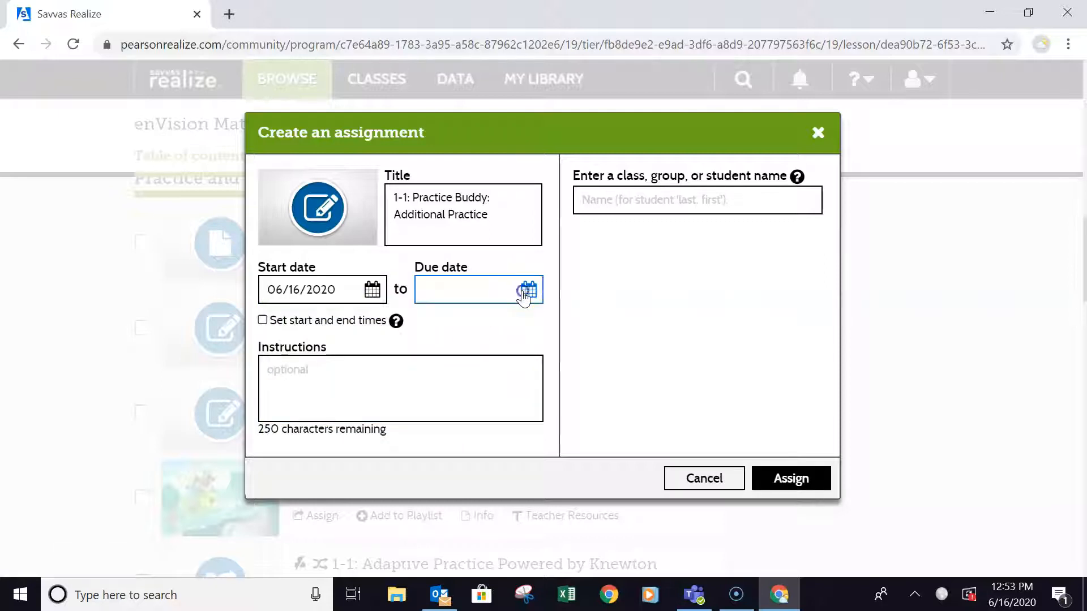
pyautogui.click(551, 406)
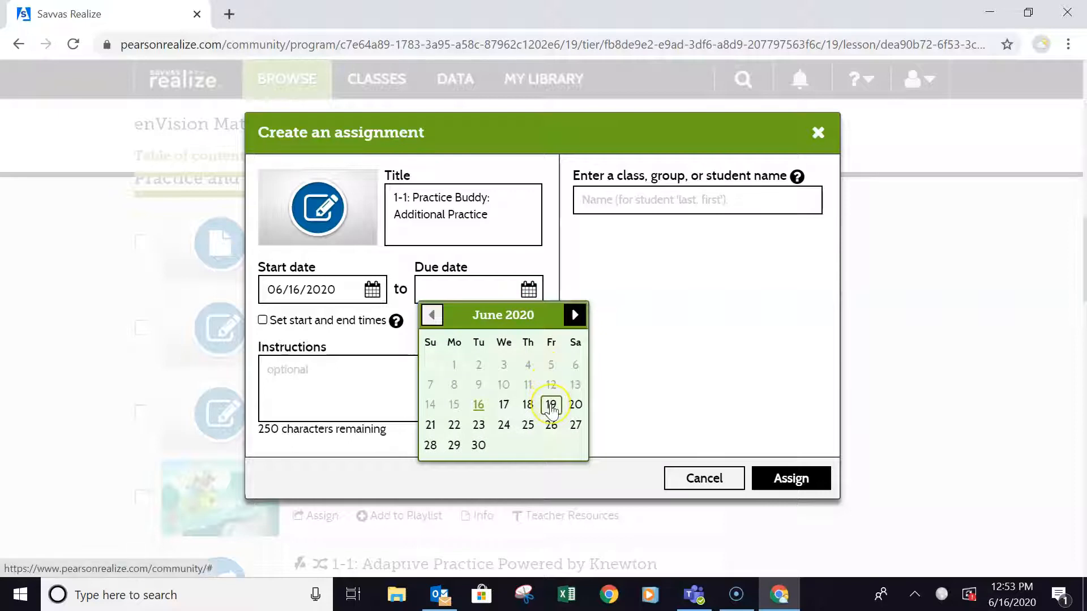
pyautogui.click(550, 405)
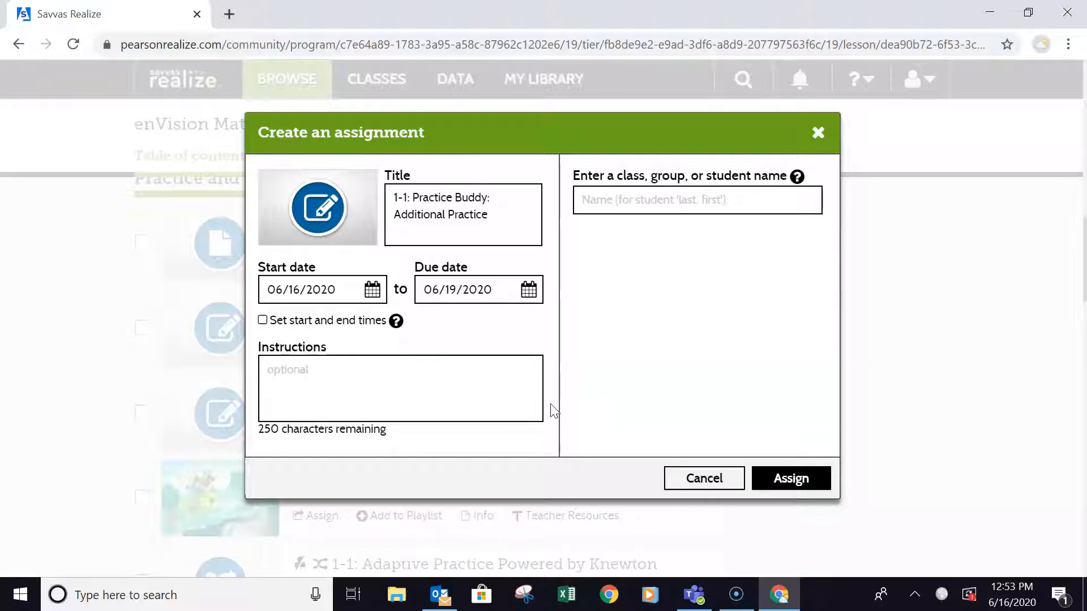
# Step: Enter the assignment instructions "I want you to 1st view the Topic 1 lesson 1 pre-recorded video", correcting the spelling of "recorded"
pyautogui.click(296, 371)
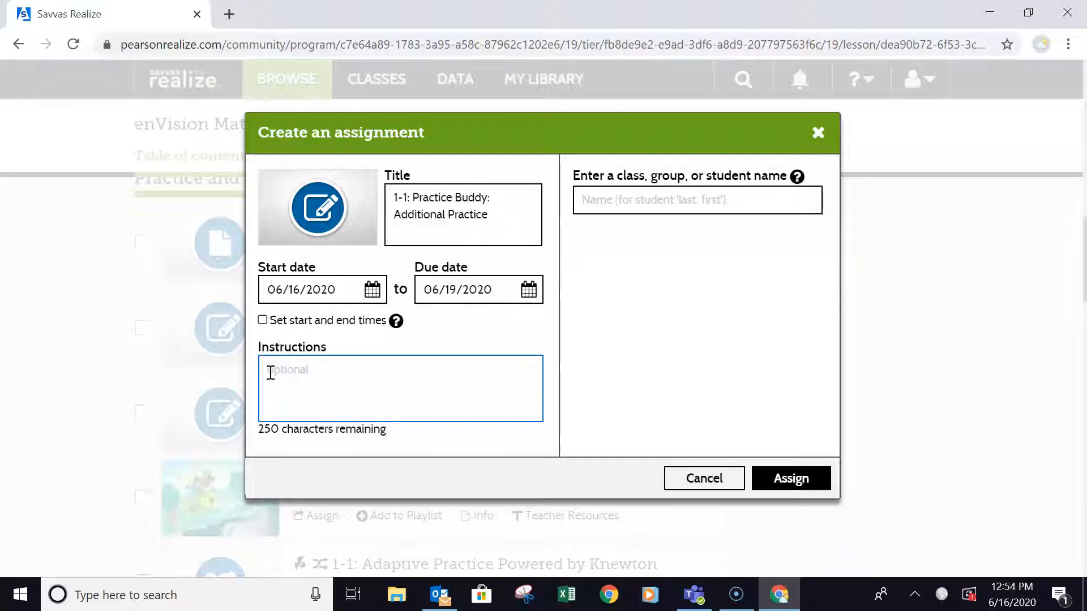
pyautogui.write('I want ')
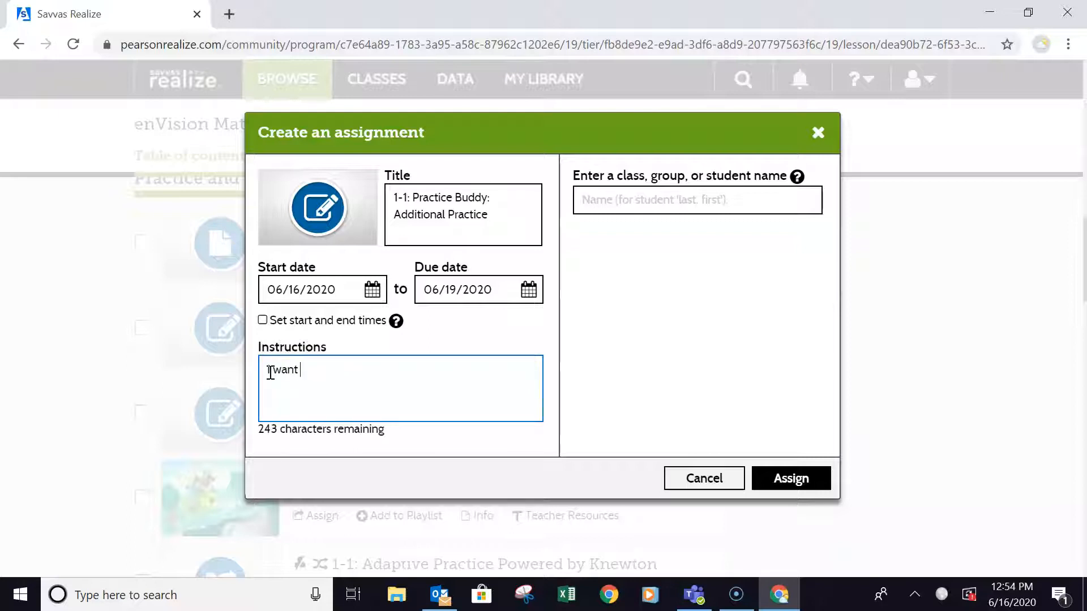
pyautogui.write('you to 1st ')
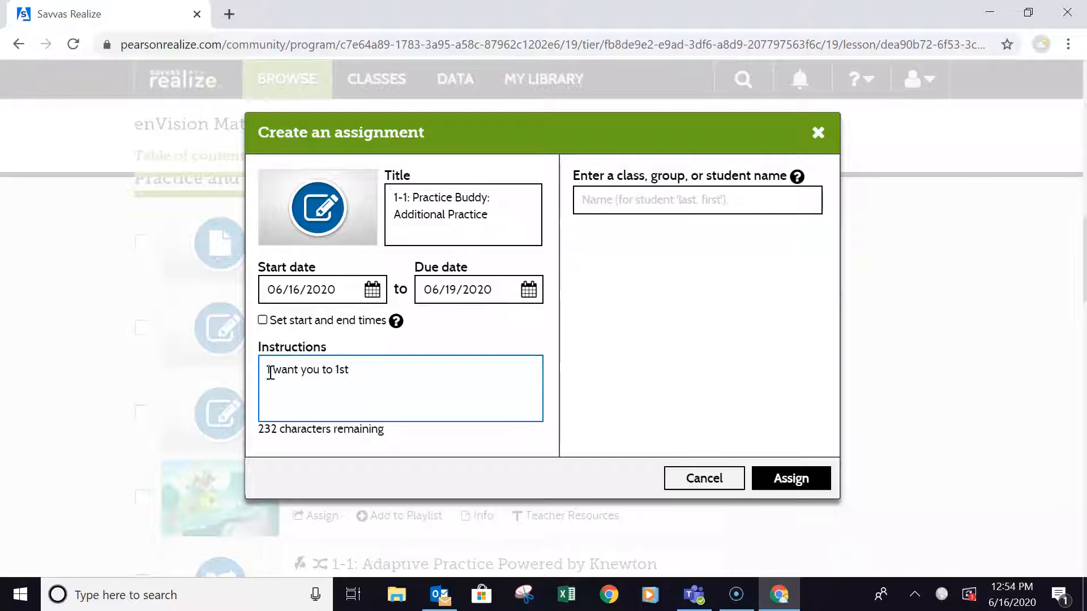
pyautogui.write('view the Topic 1 lesson 1 pre-r')
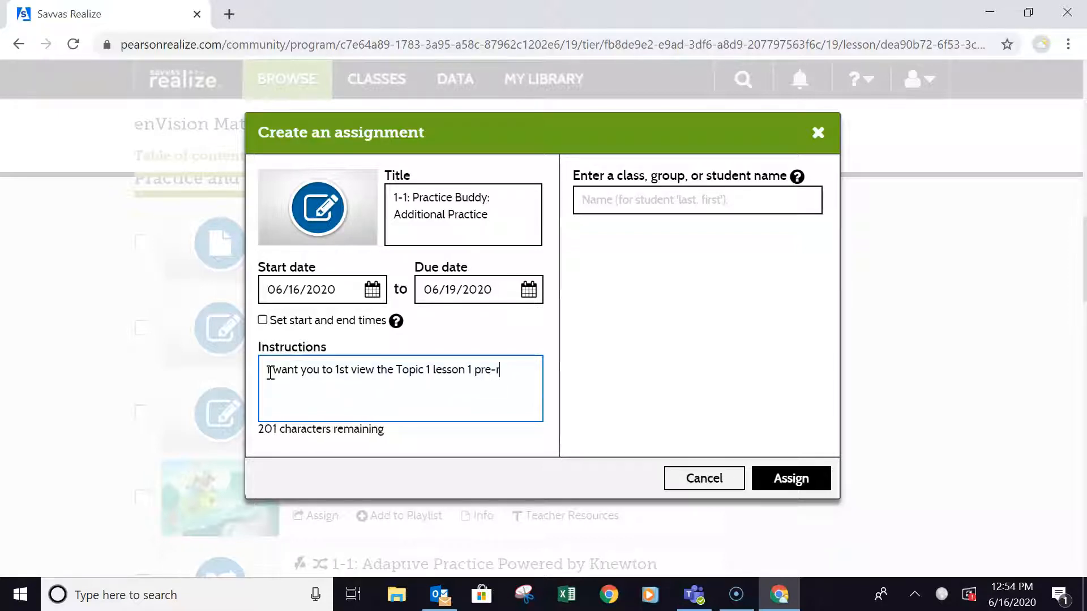
pyautogui.write('ecorede b')
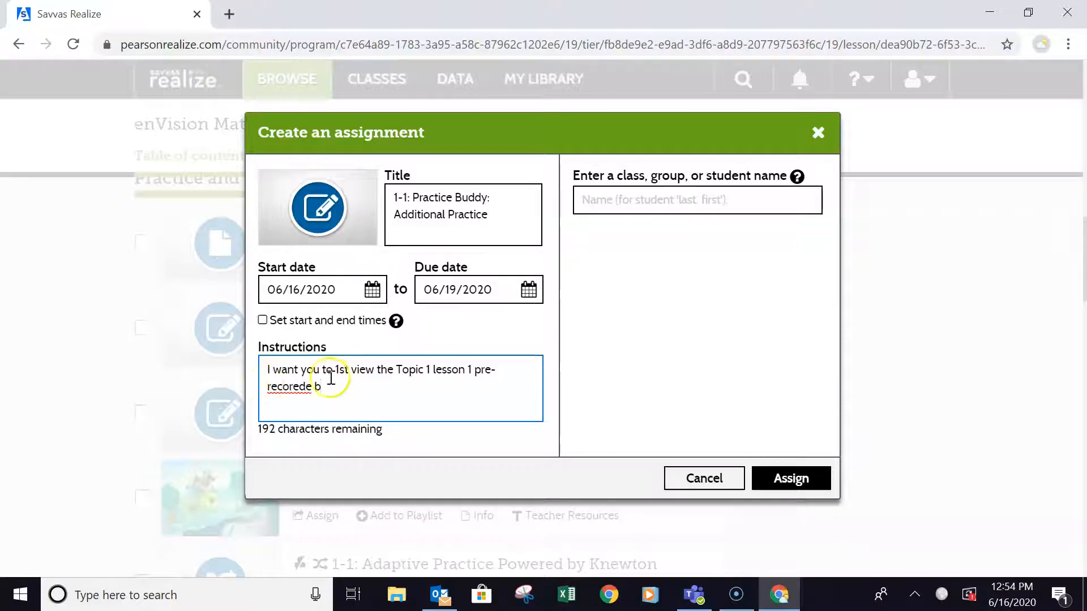
pyautogui.press('BackSpace')
pyautogui.press('BackSpace')
pyautogui.write('d')
pyautogui.rightClick(304, 390)
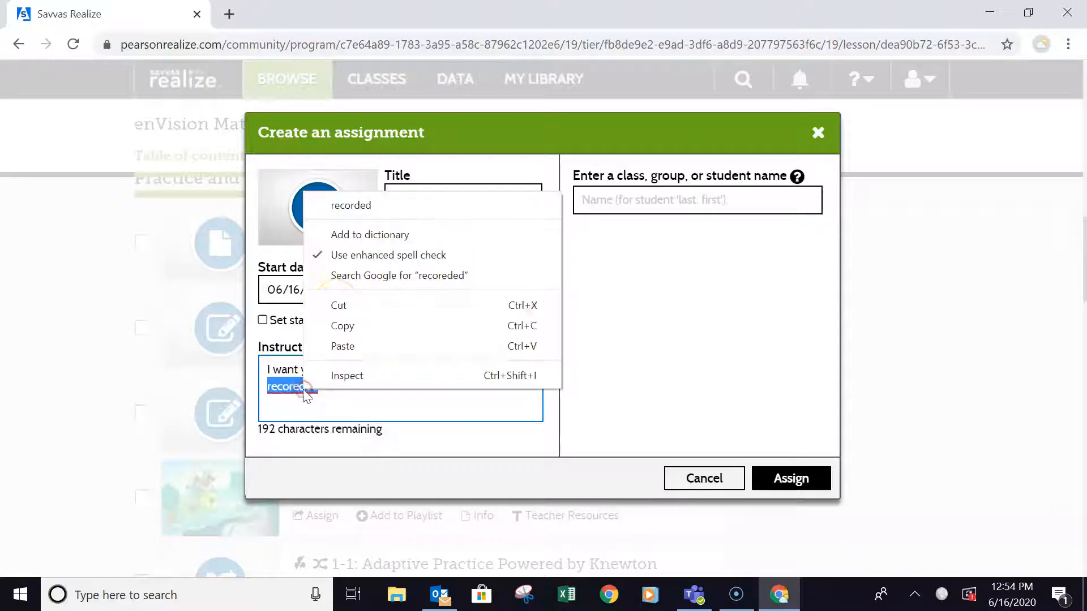
pyautogui.click(351, 205)
pyautogui.write('video')
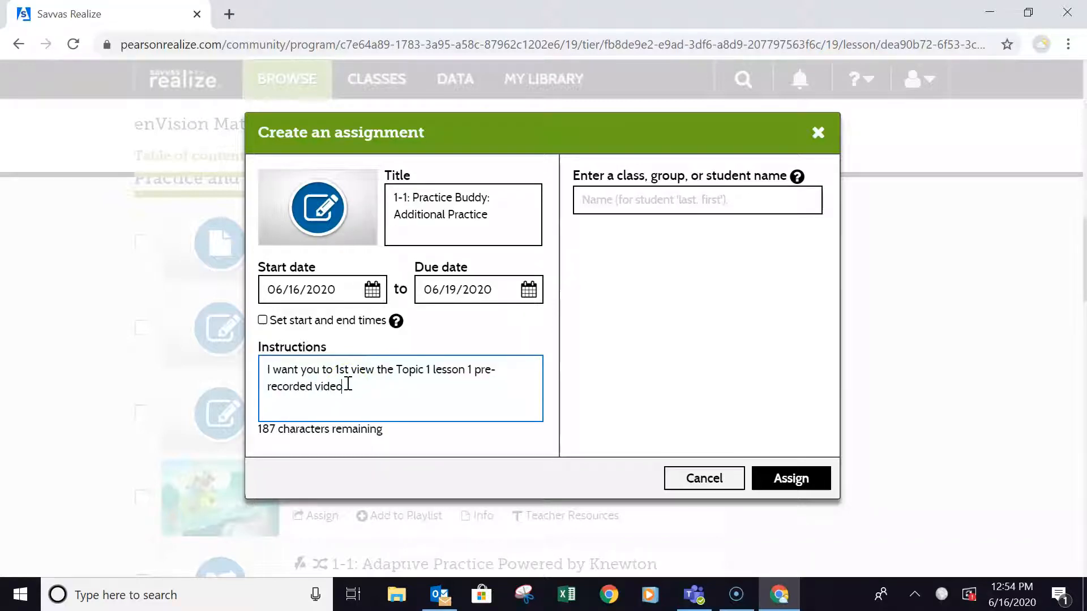
# Step: Continue the instructions with "with the guided practice before completing.", correcting the spelling of "completing"
pyautogui.write('. with the guid')
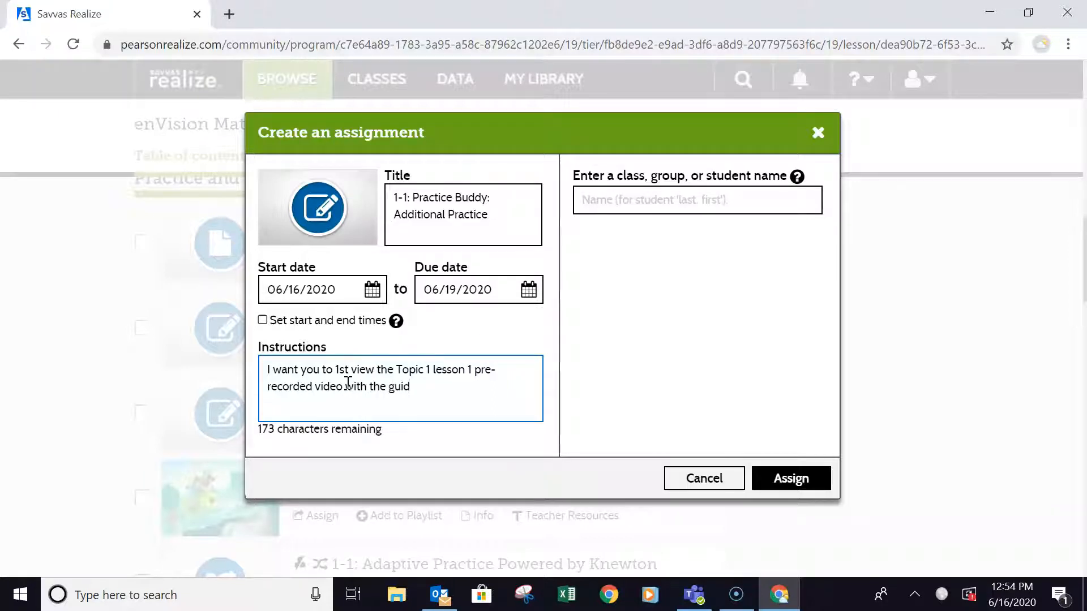
pyautogui.write('ed practi')
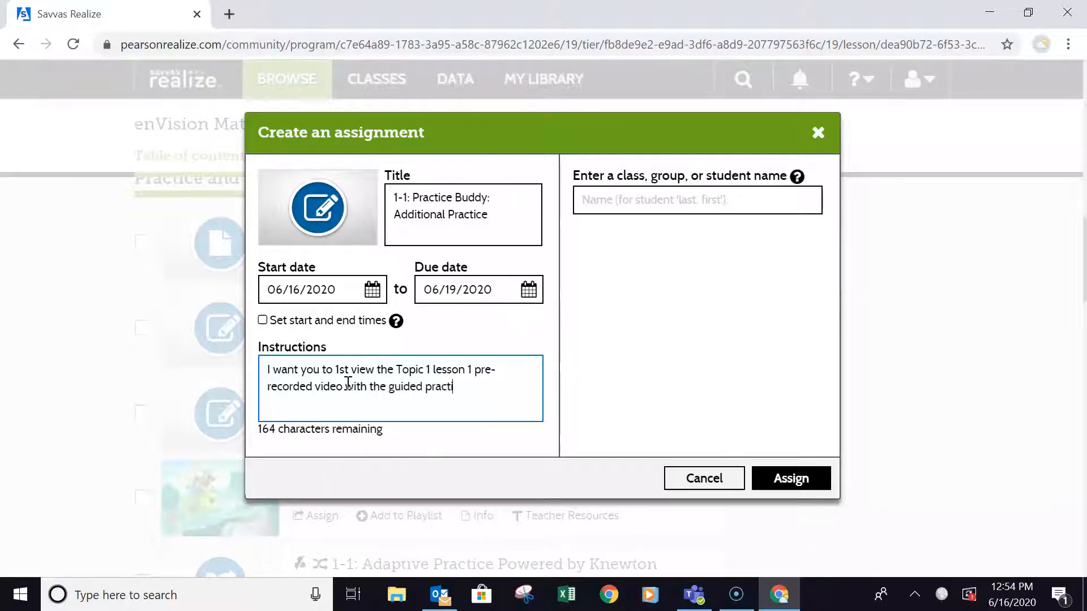
pyautogui.write('ce before com')
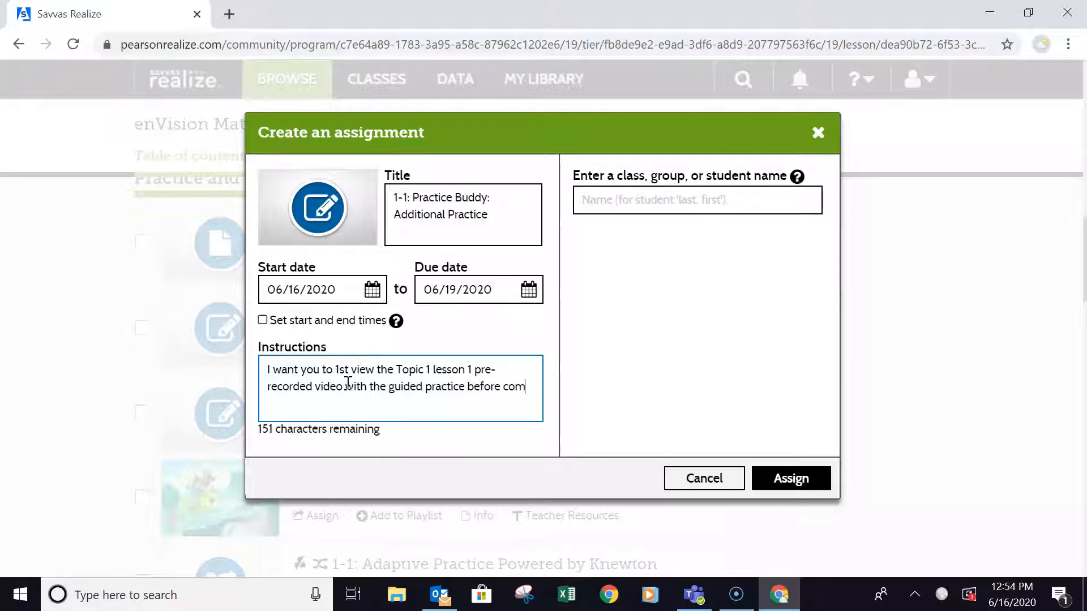
pyautogui.write('leting.')
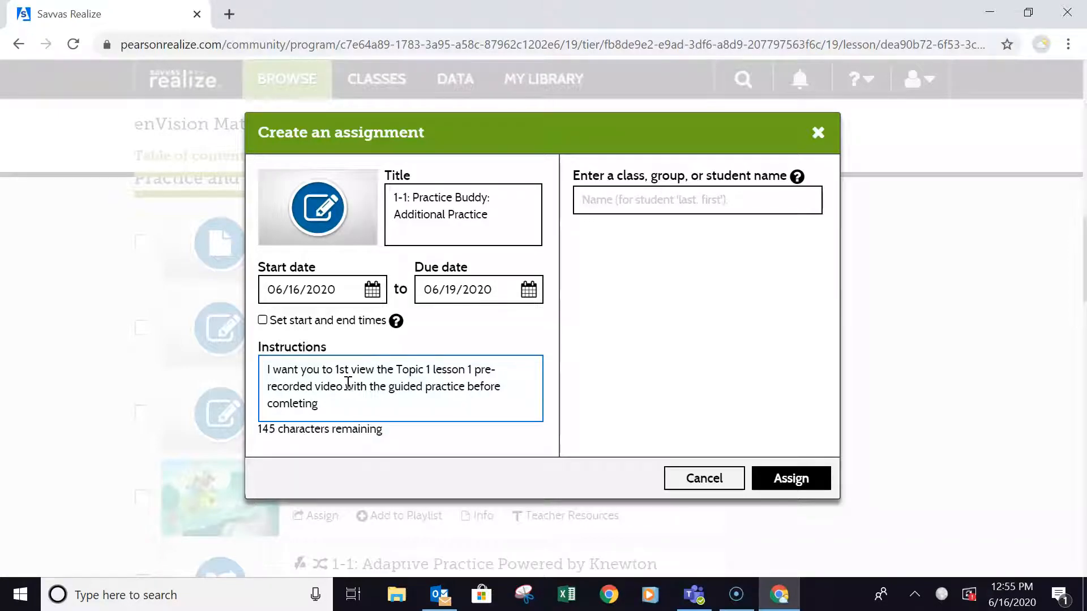
pyautogui.rightClick(290, 409)
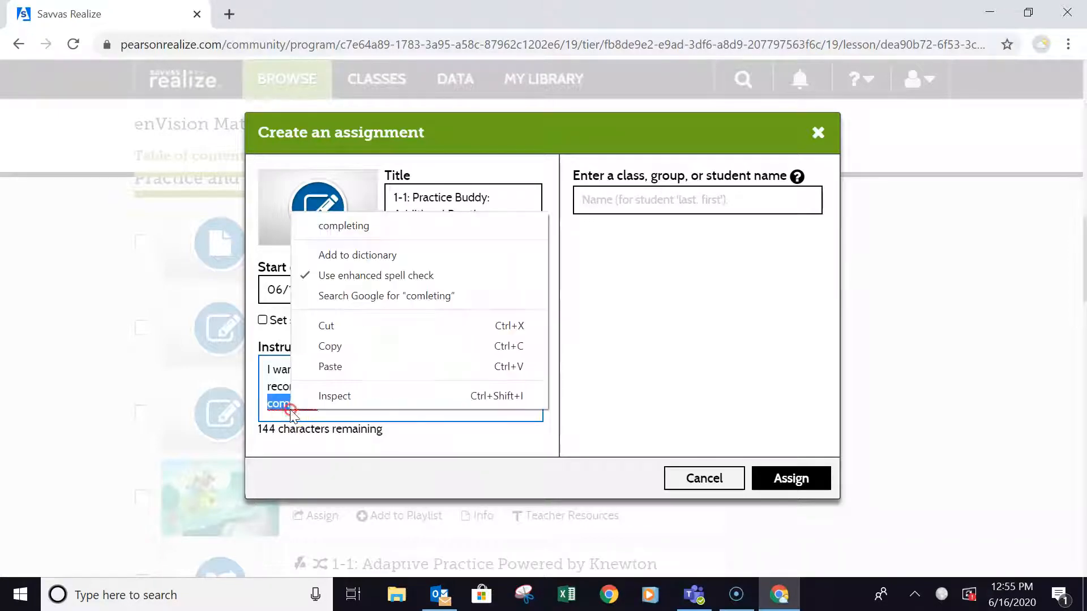
pyautogui.click(357, 228)
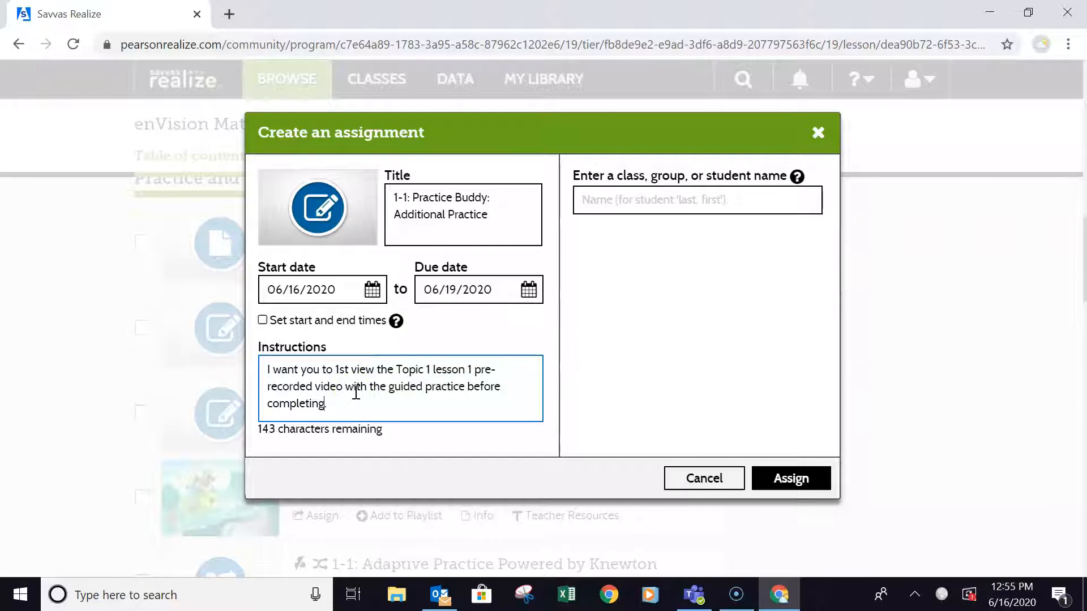
# Step: Choose the 4th grade class as the recipient of the Practice Buddy assignment and assign it
pyautogui.click(781, 601)
pyautogui.click(790, 483)
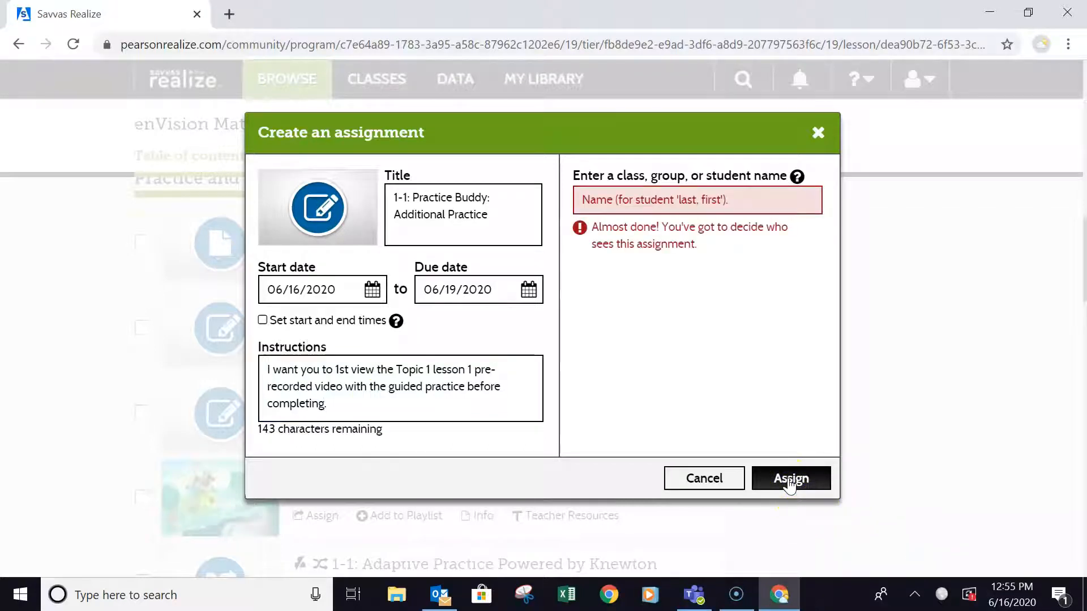
pyautogui.click(734, 202)
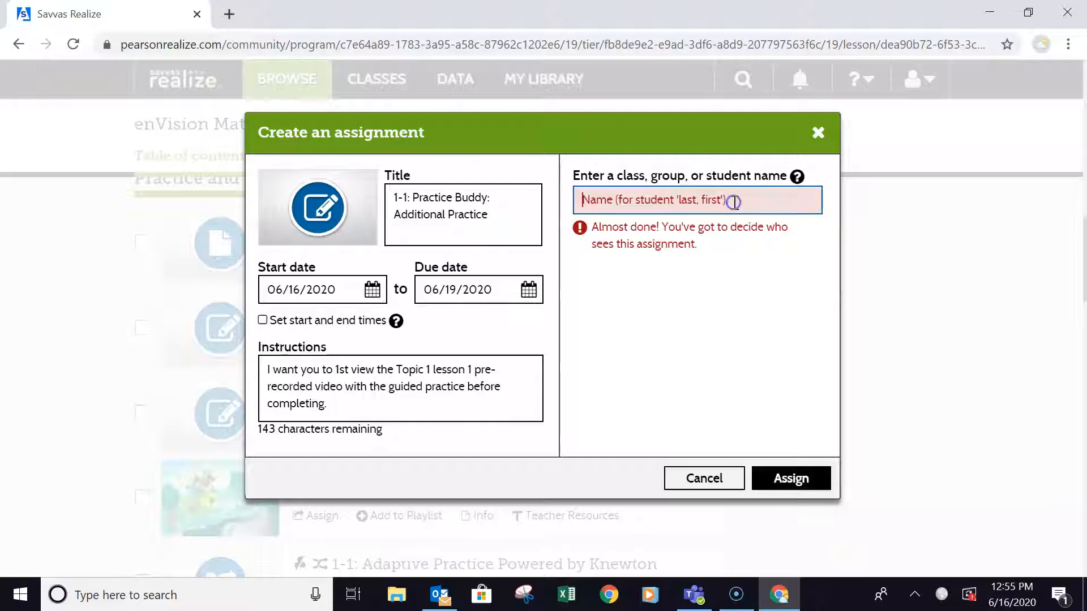
pyautogui.write('e')
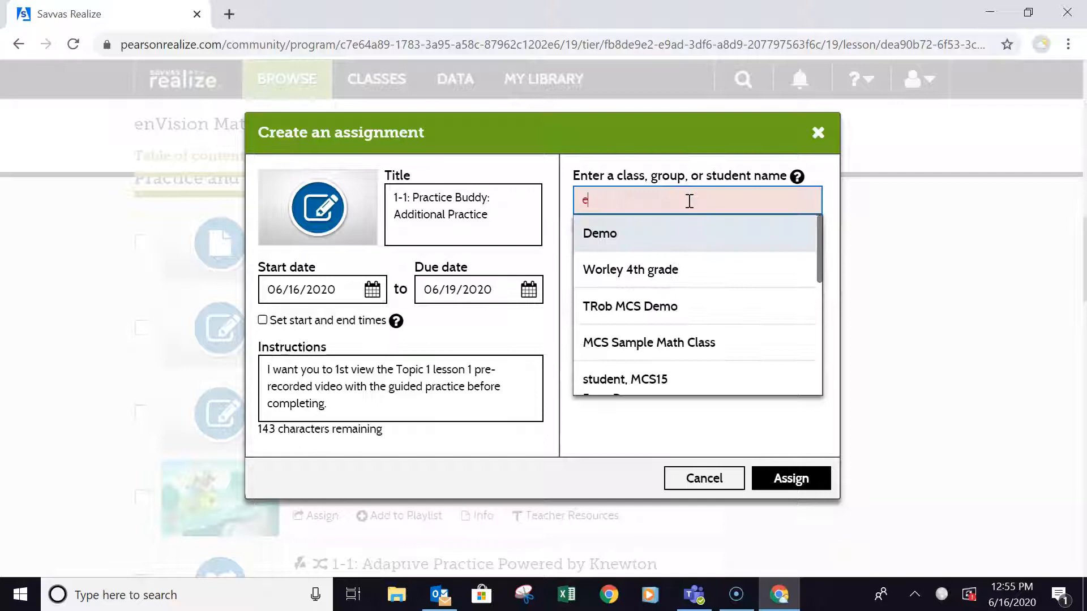
pyautogui.click(678, 270)
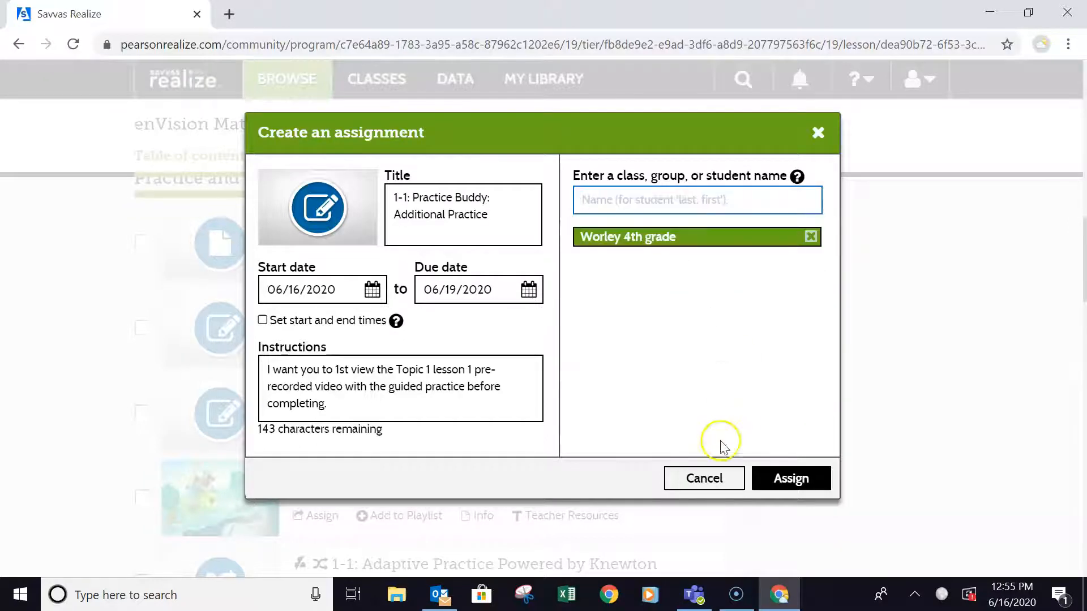
pyautogui.click(784, 478)
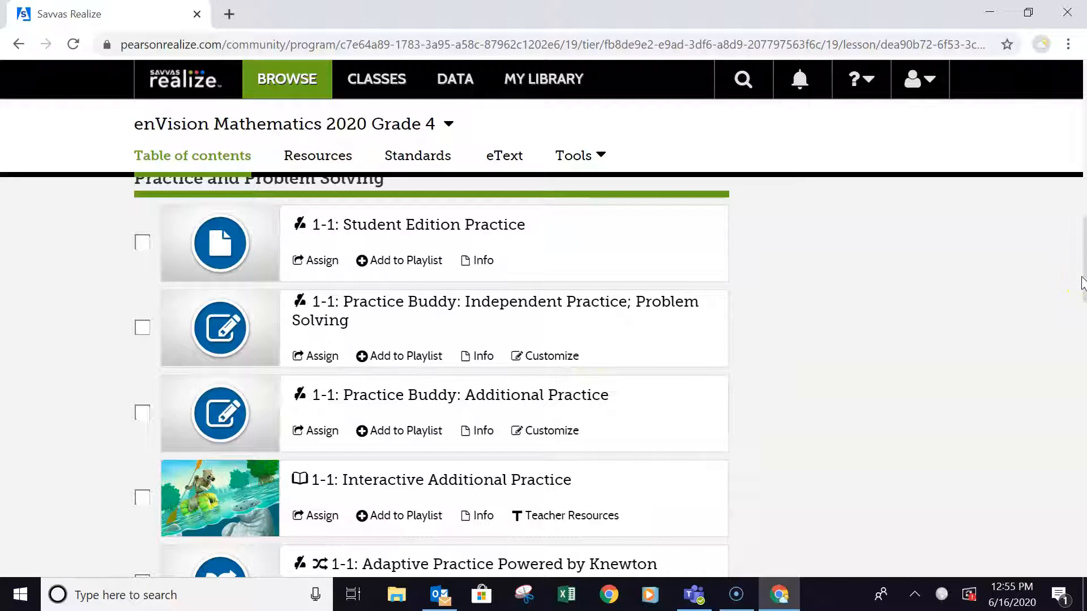
# Step: Open the class data area and look through the classes whose results by assignment and mastery by standard can be viewed
pyautogui.moveTo(1082, 283); pyautogui.dragTo(1054, 109)
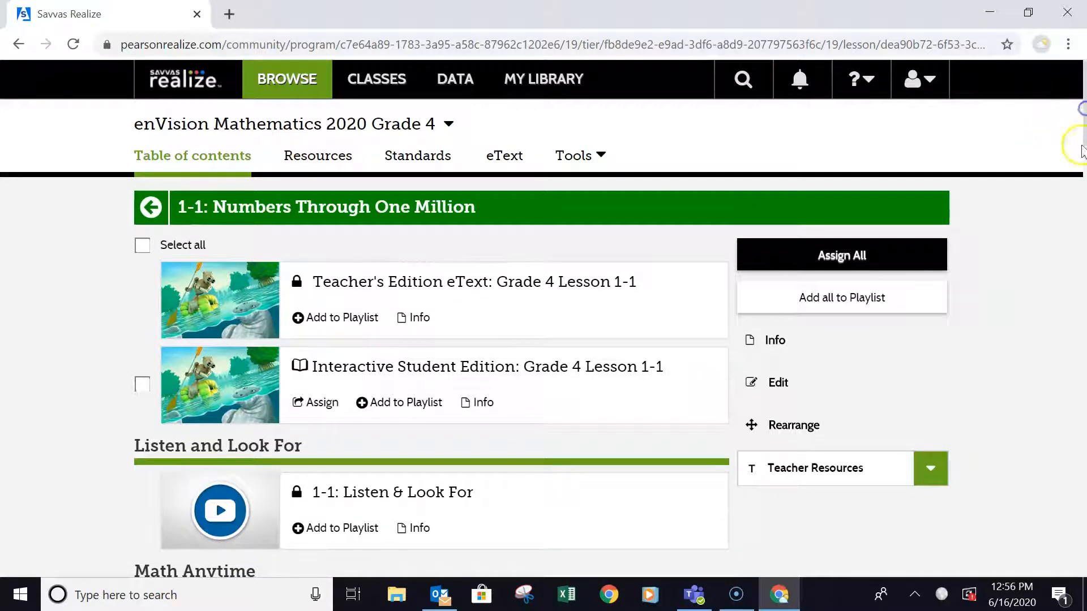
pyautogui.click(308, 84)
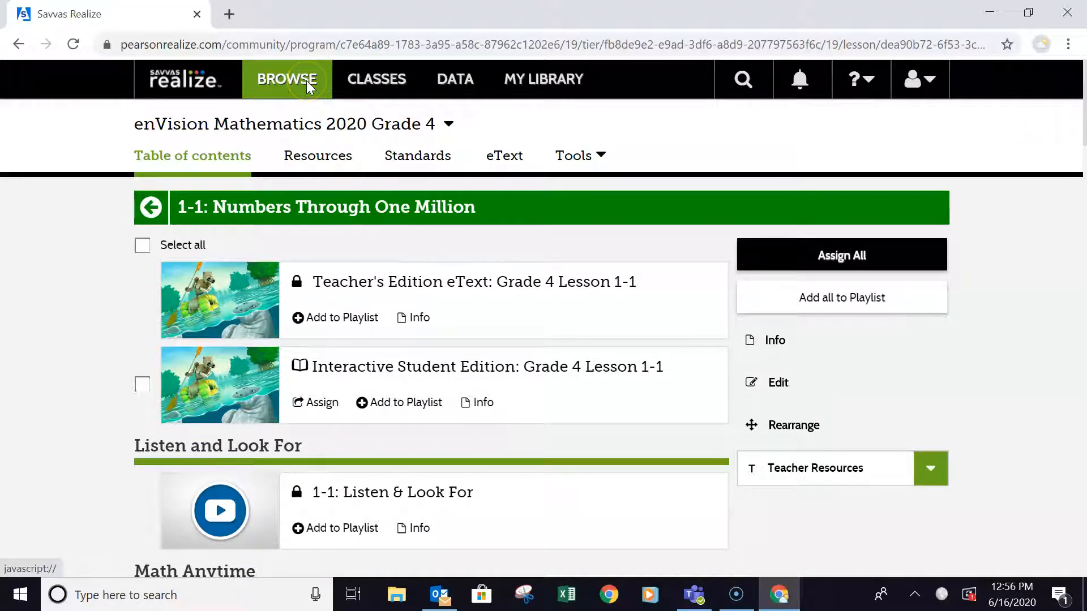
pyautogui.click(453, 81)
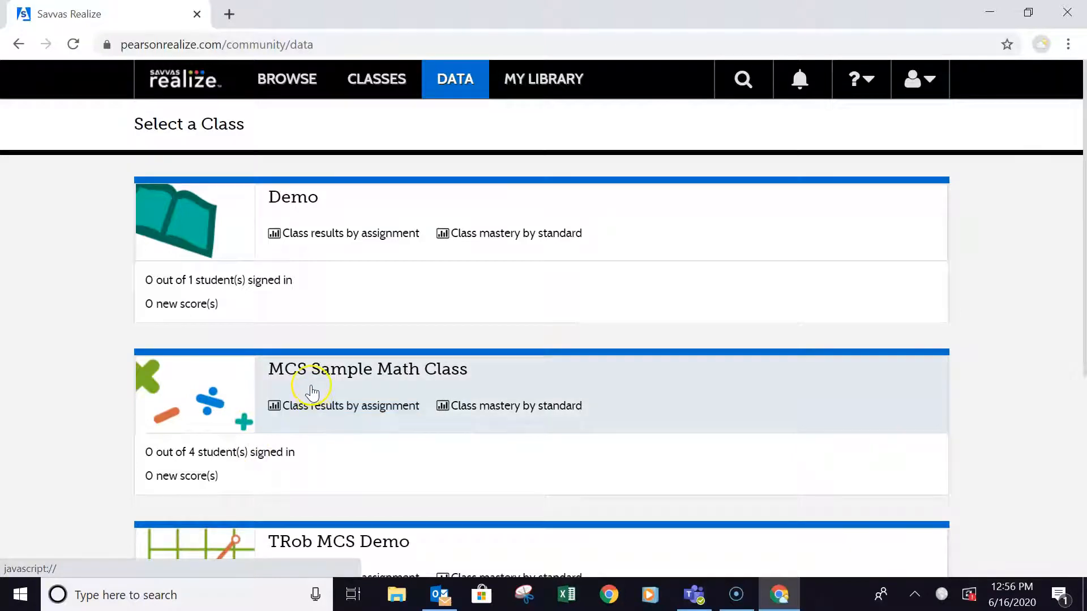
pyautogui.moveTo(1084, 102); pyautogui.dragTo(1083, 321)
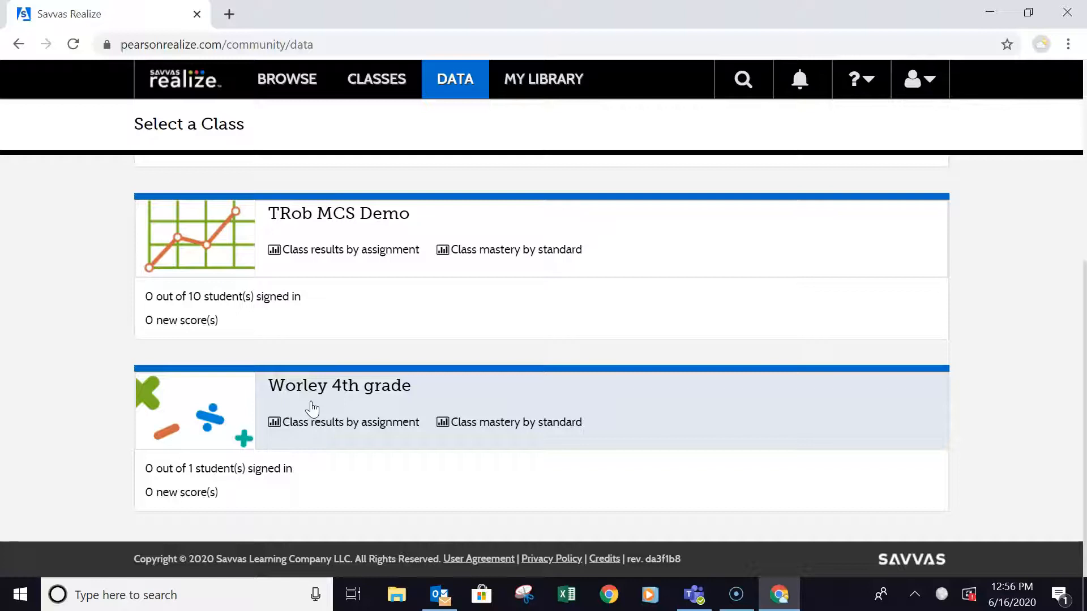
pyautogui.moveTo(1084, 363); pyautogui.dragTo(1079, 90)
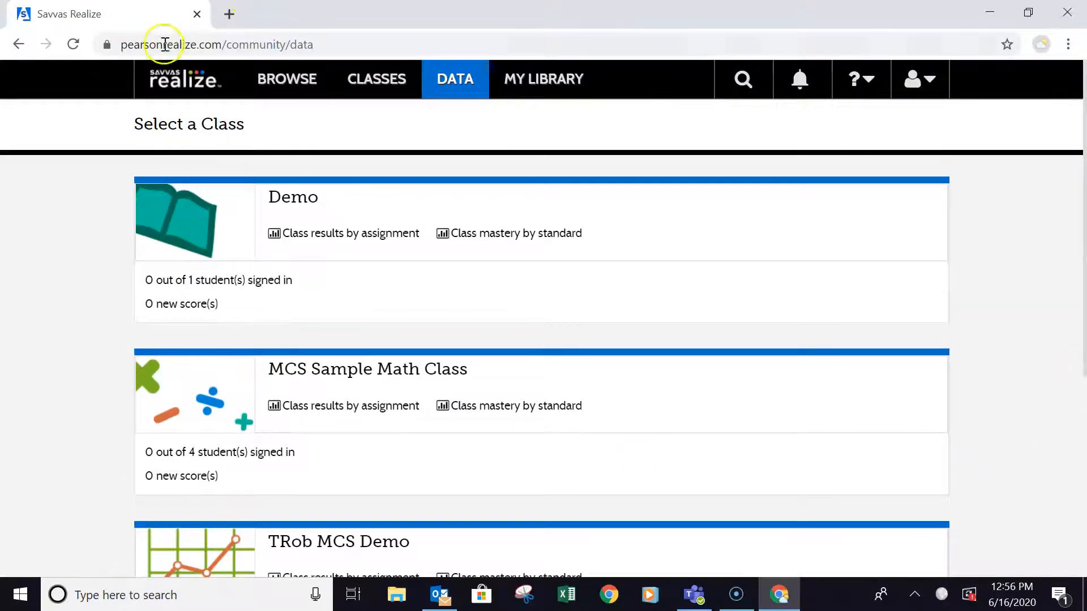
# Step: Open lesson 1-1: Numbers Through One Million from Topic 1 of the enVision Mathematics 2020 Grade 4 program
pyautogui.click(291, 80)
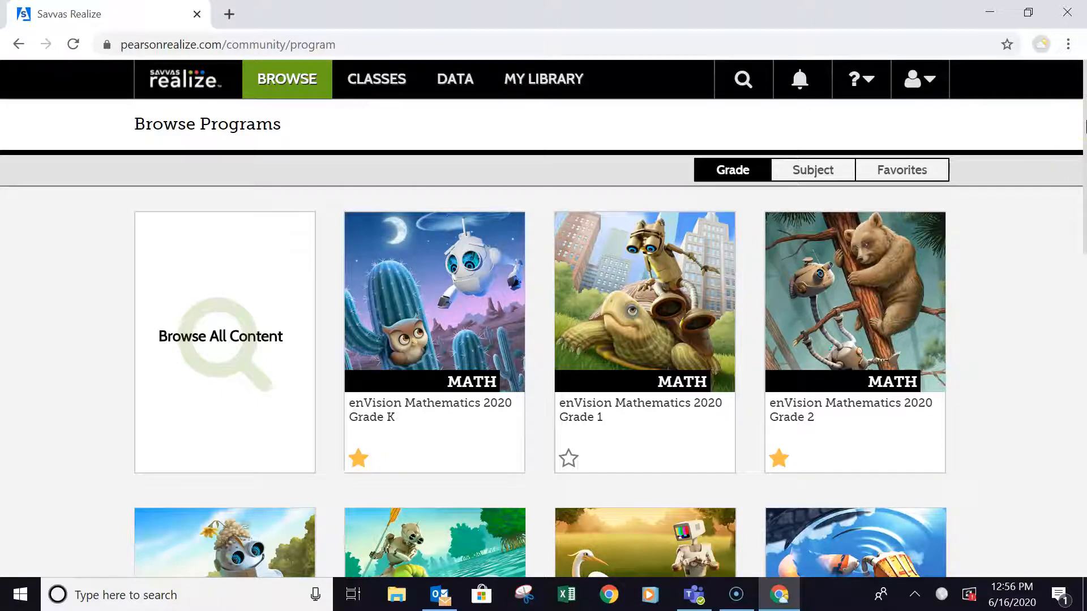
pyautogui.moveTo(1084, 122); pyautogui.dragTo(1081, 225)
pyautogui.click(461, 425)
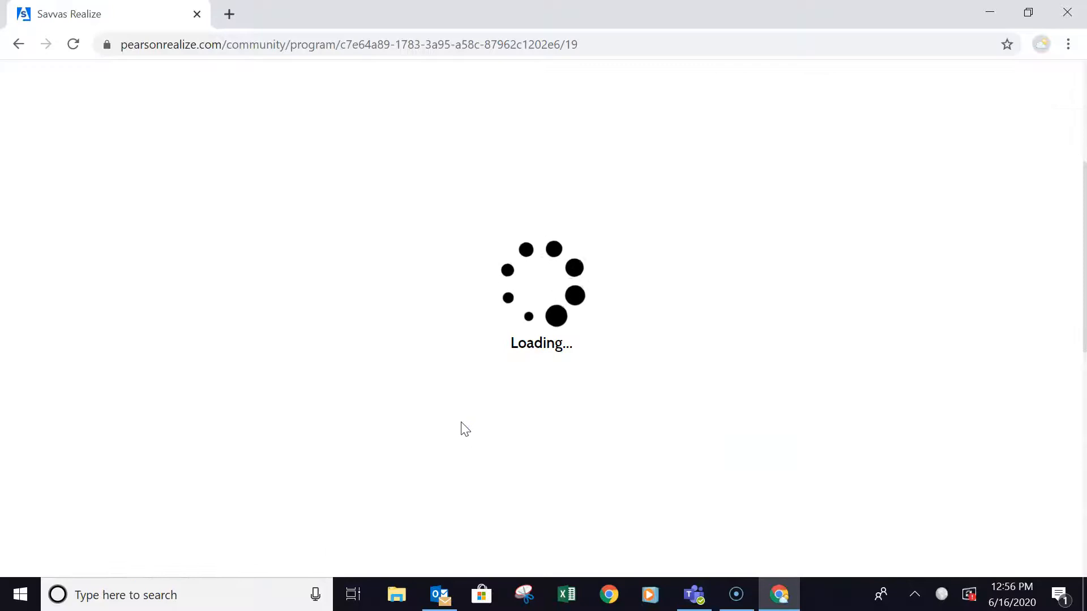
pyautogui.moveTo(1075, 149); pyautogui.dragTo(1080, 243)
pyautogui.click(440, 270)
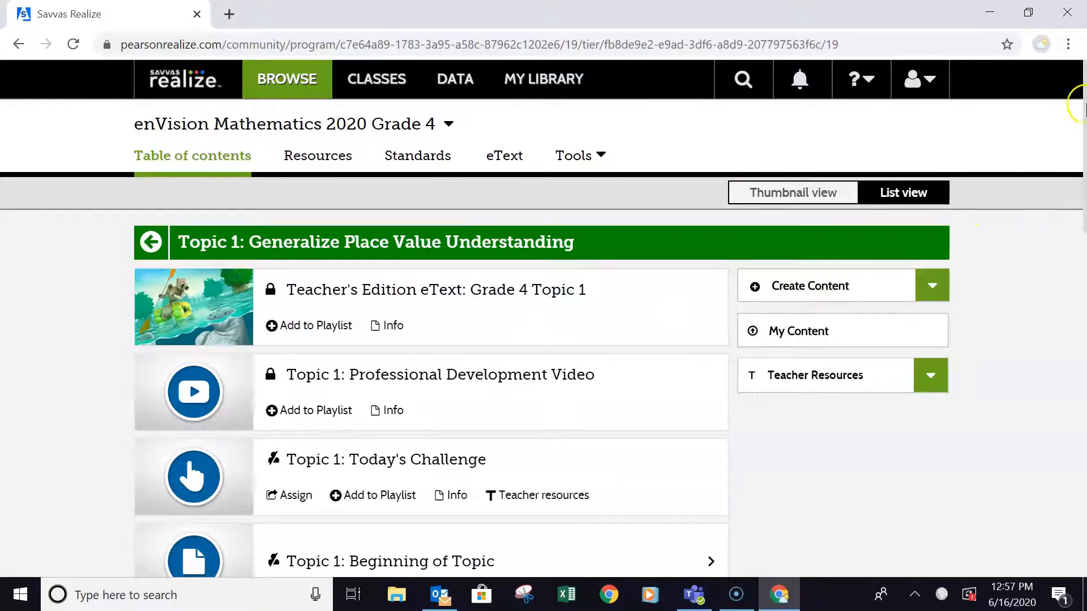
pyautogui.moveTo(1082, 107); pyautogui.dragTo(1079, 208)
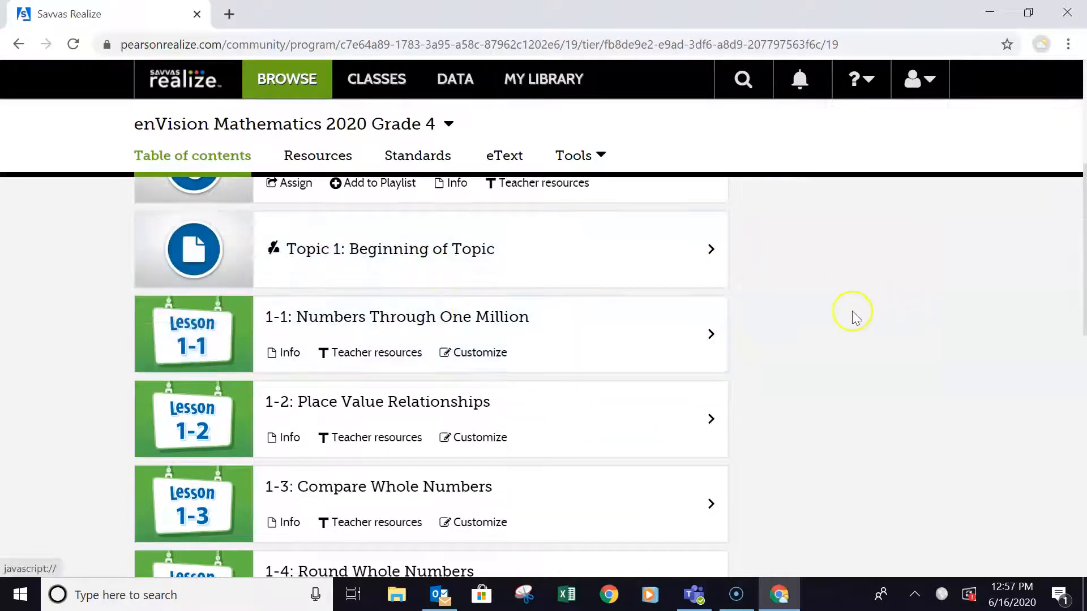
pyautogui.moveTo(1086, 199)
pyautogui.mouseDown()
pyautogui.moveTo(1085, 149)
pyautogui.moveTo(1082, 367)
pyautogui.moveTo(1078, 166)
pyautogui.moveTo(1076, 189)
pyautogui.mouseUp()
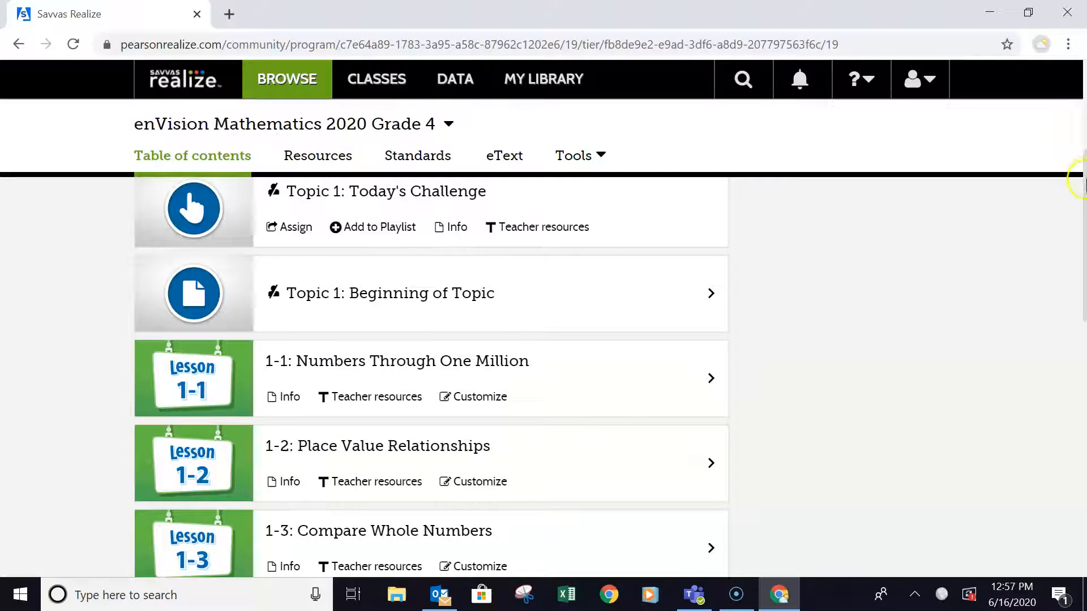
pyautogui.click(384, 369)
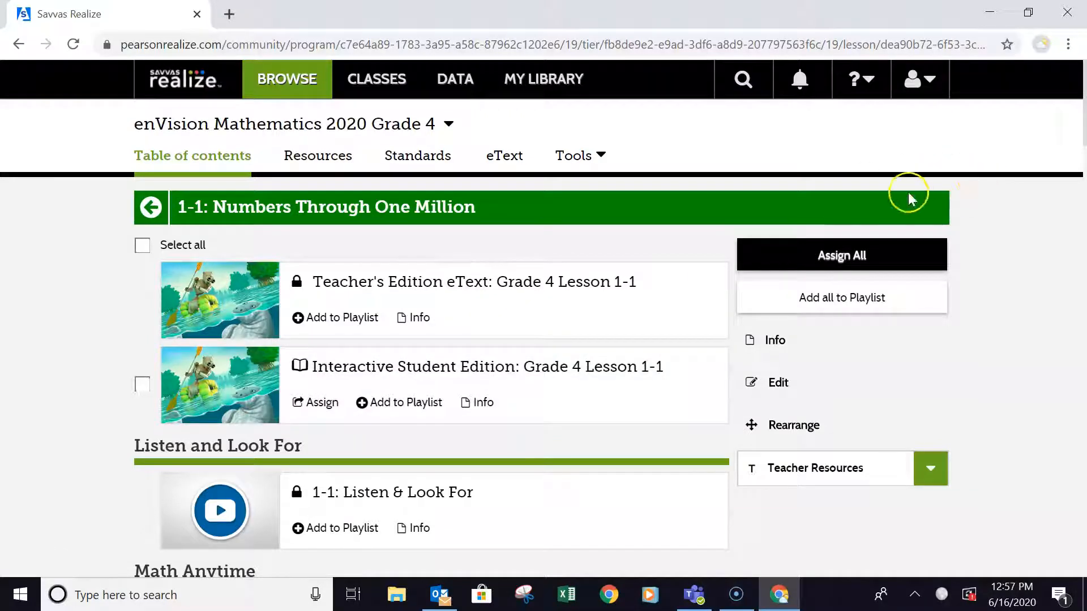
# Step: Start creating a new playlist from 1-1: Visual Learning in the lesson's Step 2: Visual Learning section
pyautogui.moveTo(1078, 140); pyautogui.dragTo(1084, 218)
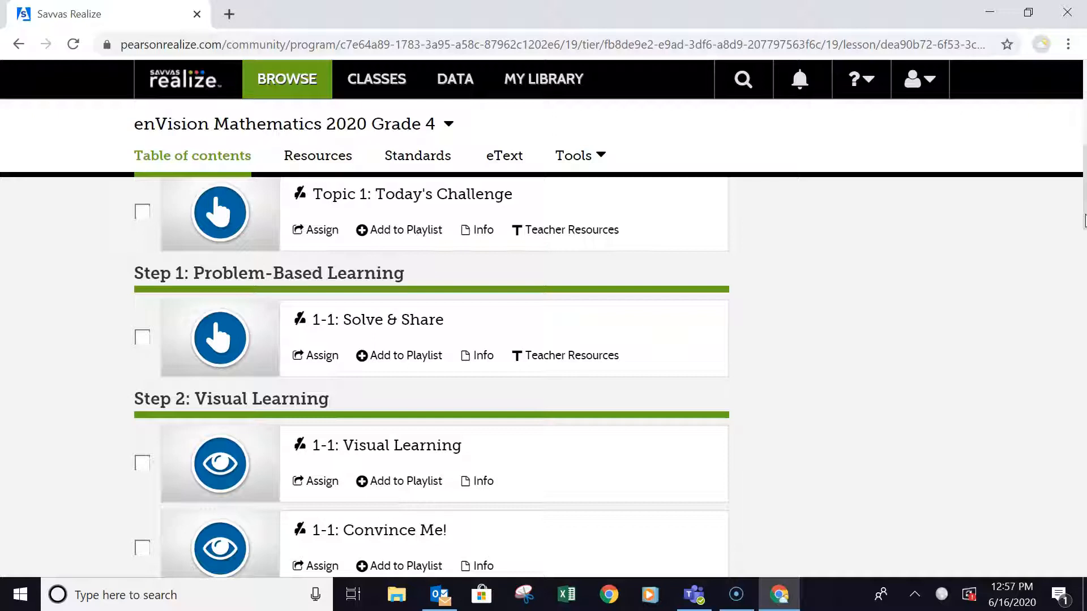
pyautogui.click(1082, 121)
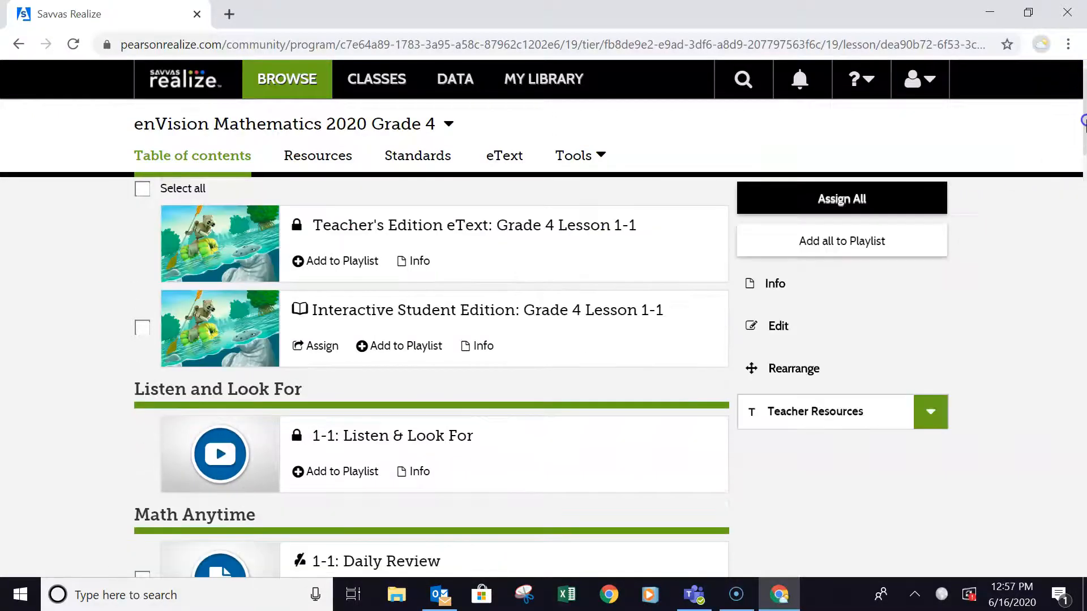
pyautogui.moveTo(1085, 139); pyautogui.dragTo(1084, 131)
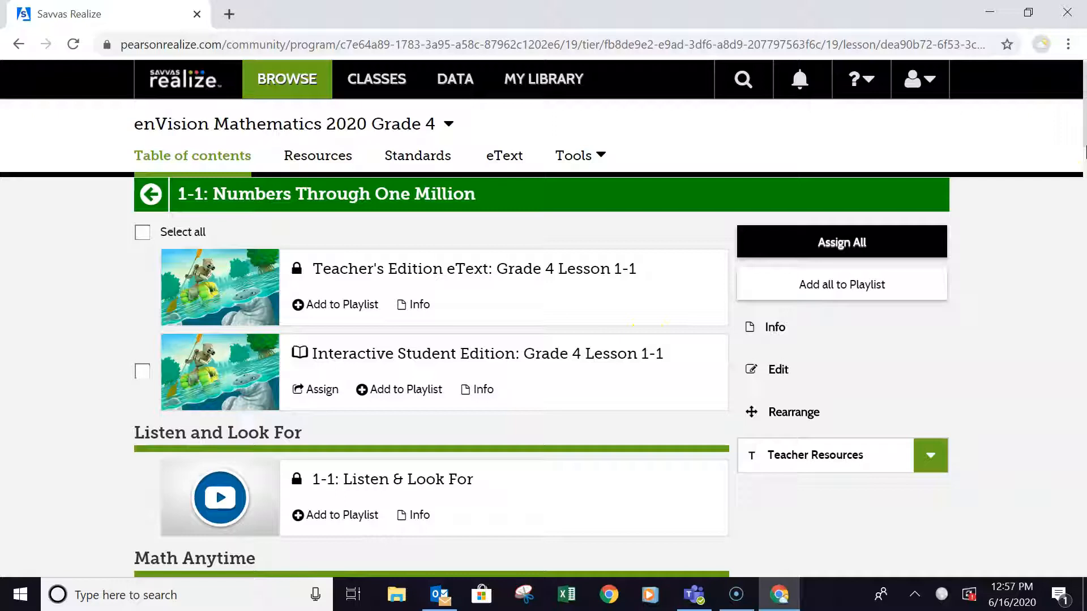
pyautogui.click(1084, 121)
pyautogui.moveTo(1083, 121); pyautogui.dragTo(1083, 223)
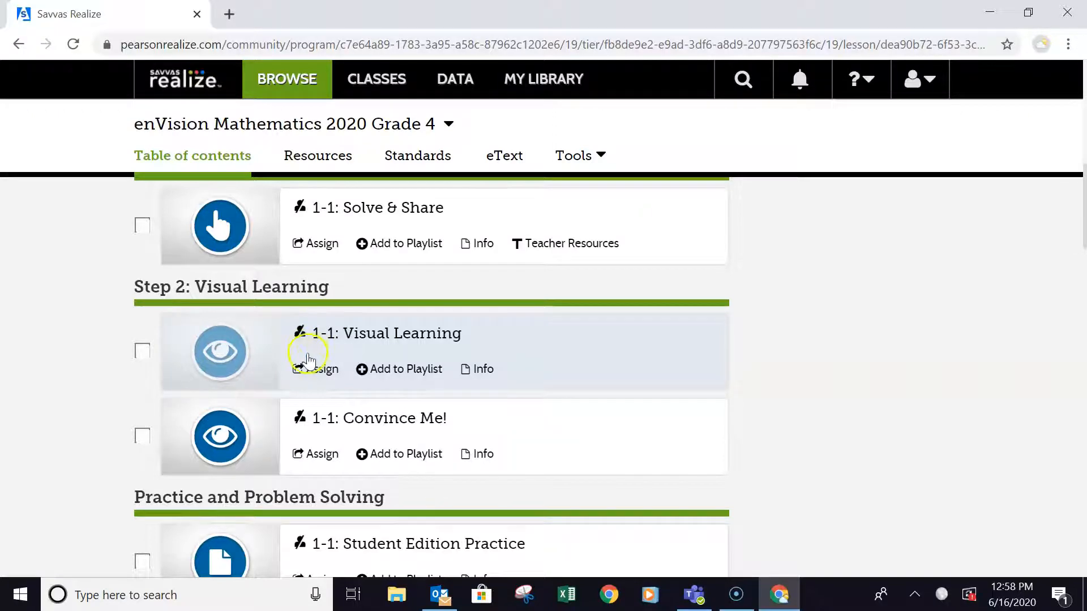
pyautogui.click(305, 377)
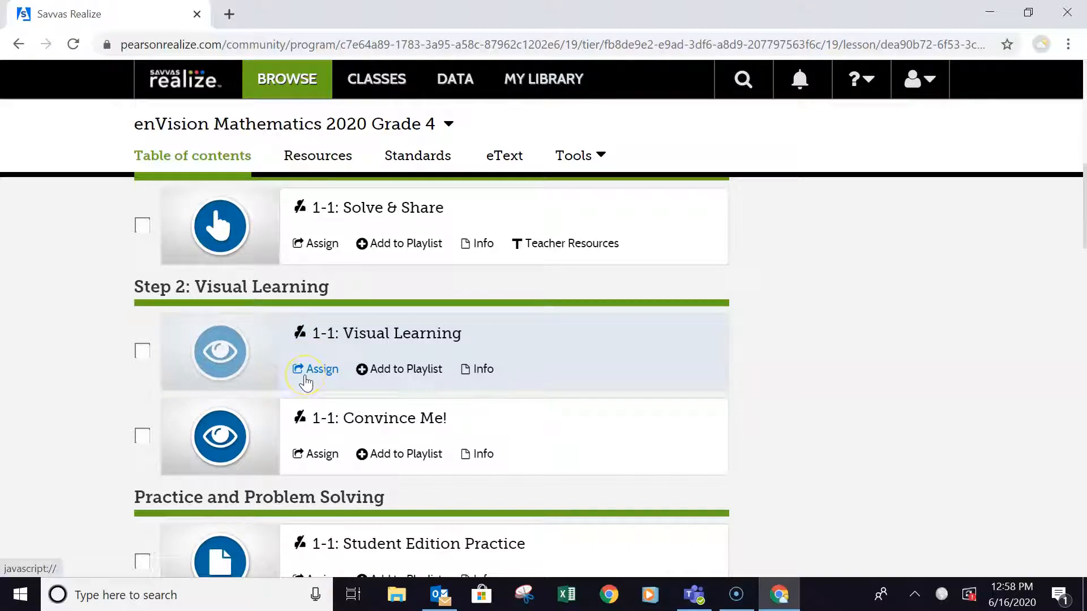
pyautogui.click(383, 369)
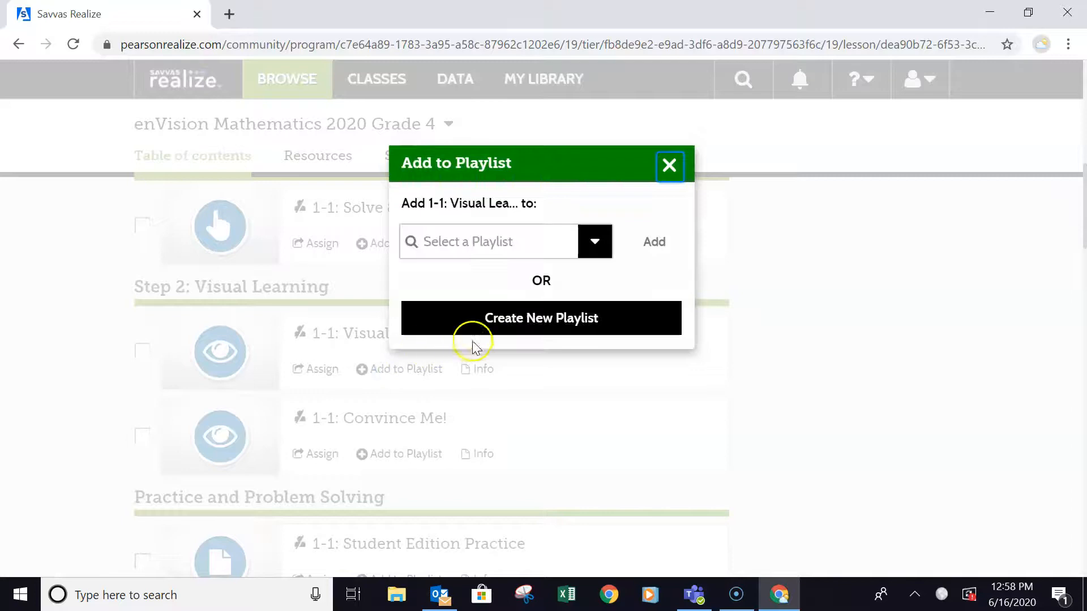
pyautogui.click(493, 319)
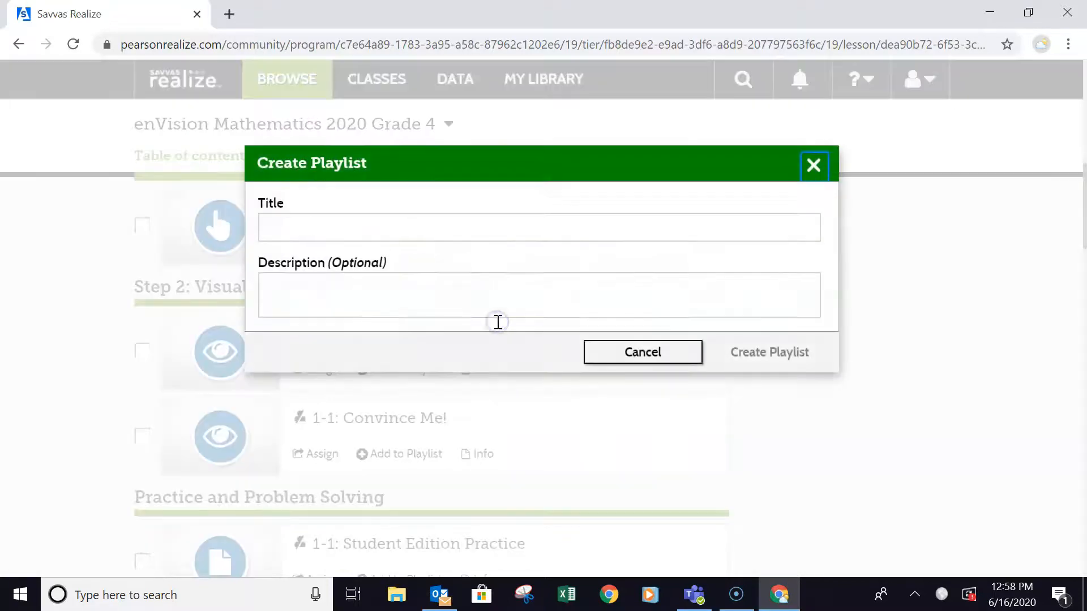
# Step: Title the new playlist "Topic 1 lesson 1 VL"
pyautogui.click(375, 227)
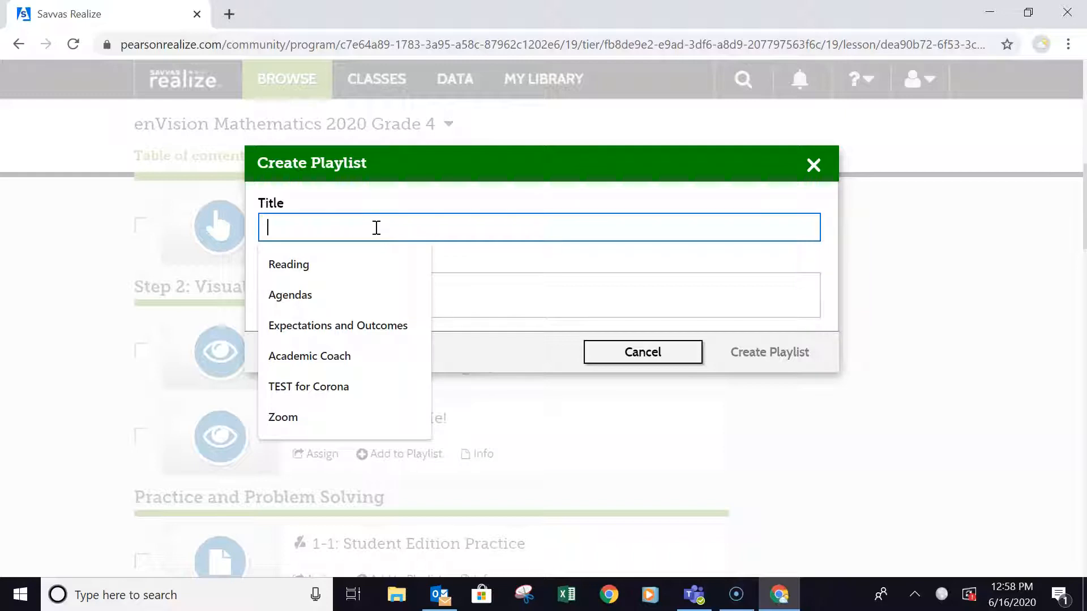
pyautogui.write('Topic')
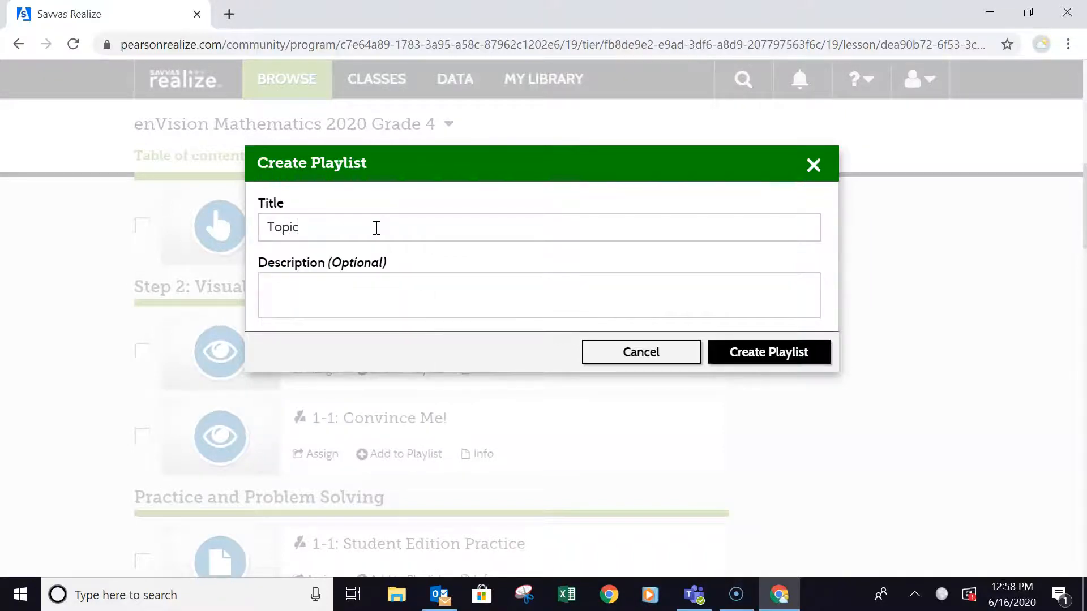
pyautogui.write(' 1')
pyautogui.press('BackSpace')
pyautogui.press('BackSpace')
pyautogui.press('BackSpace')
pyautogui.press('BackSpace')
pyautogui.press('BackSpace')
pyautogui.press('BackSpace')
pyautogui.write('L')
# Step: Enter the playlist description "Please take notes while viewing the VL" and create the playlist
pyautogui.click(344, 285)
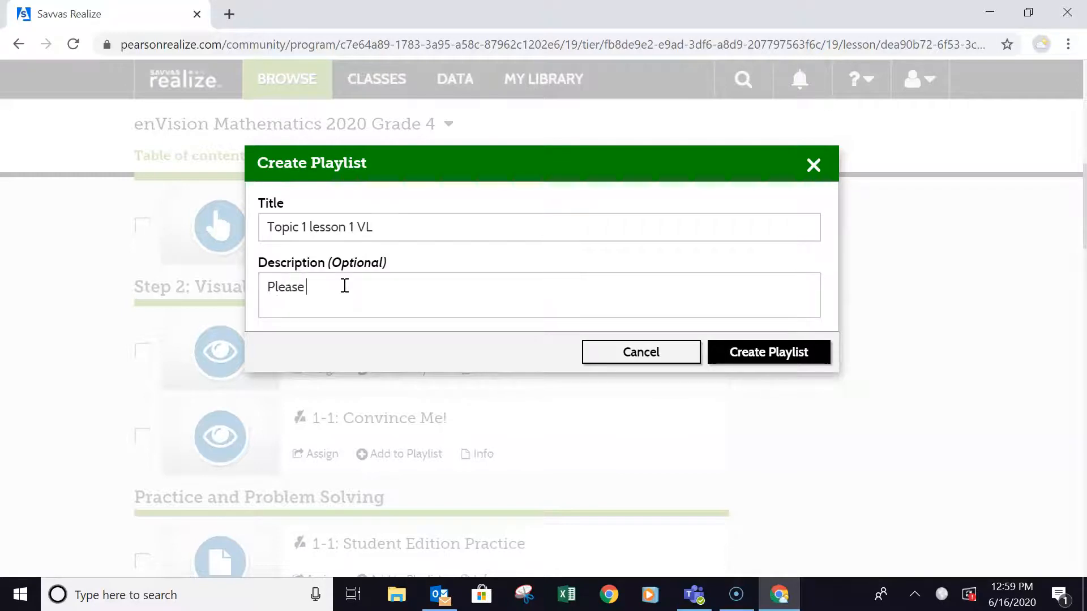
pyautogui.write('take notes while viewing th')
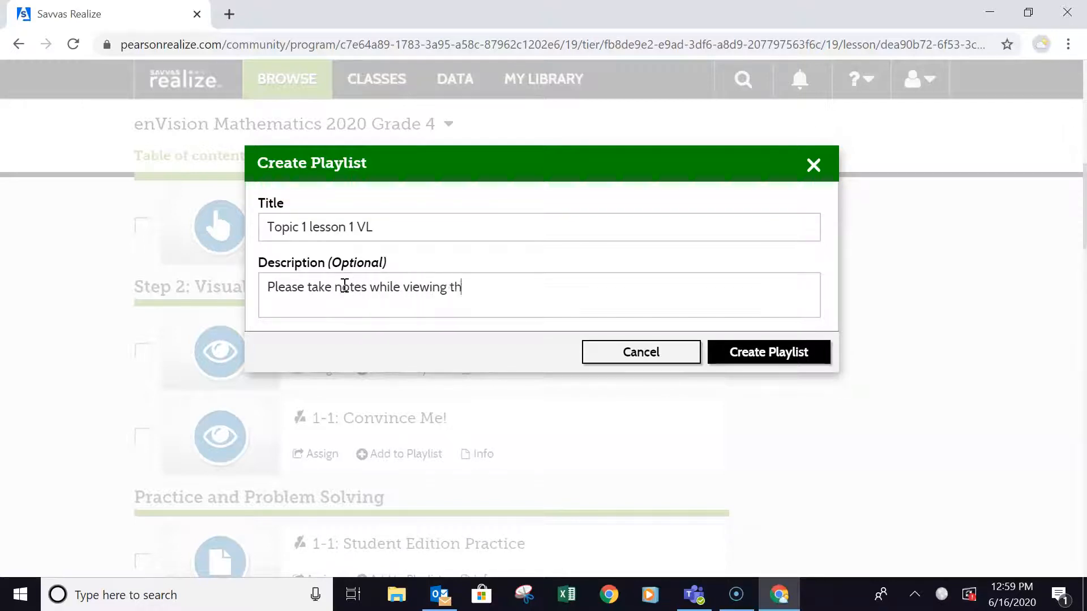
pyautogui.press('BackSpace')
pyautogui.press('BackSpace')
pyautogui.press('BackSpace')
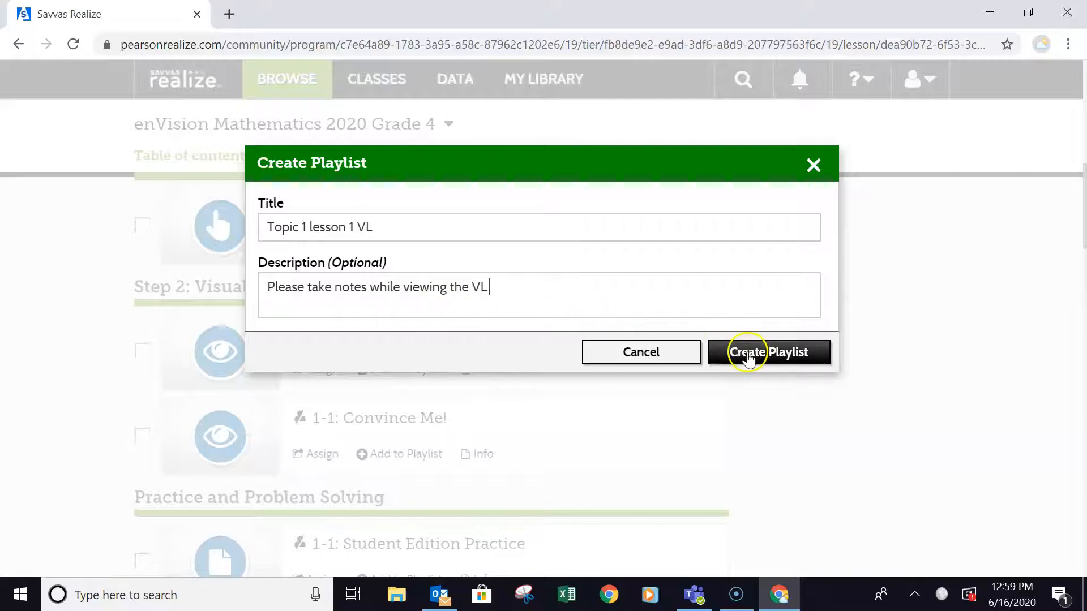
pyautogui.click(748, 358)
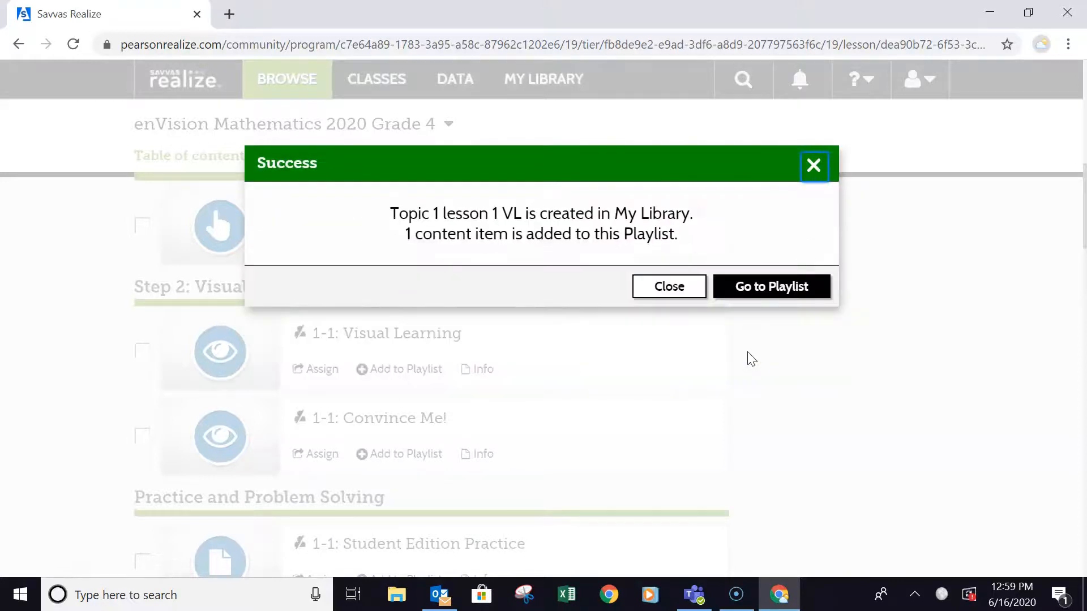
# Step: View the new playlist's content and its entry in My Library
pyautogui.click(752, 288)
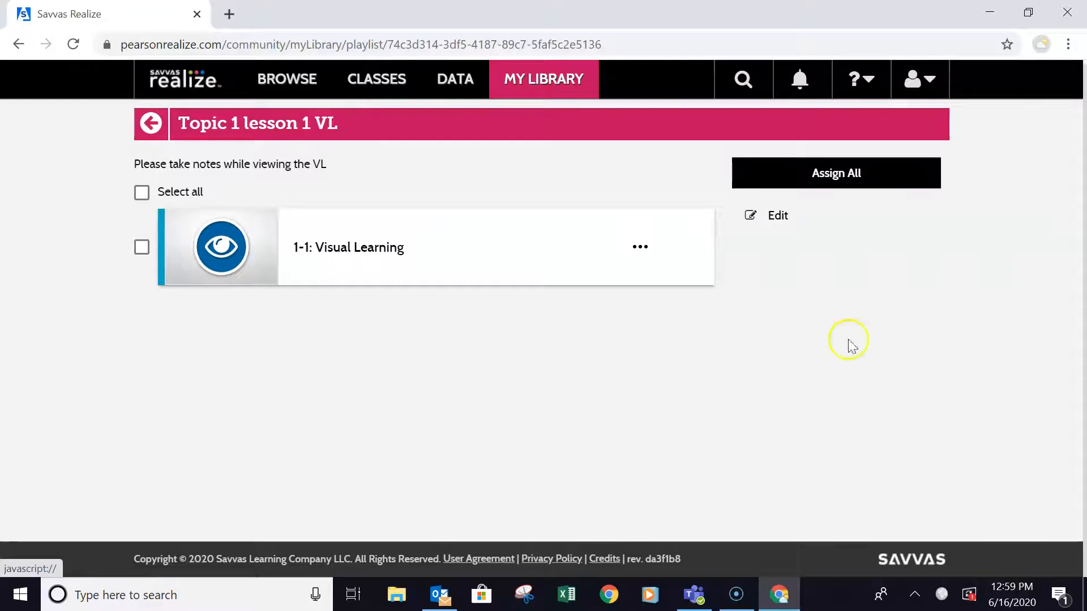
pyautogui.click(286, 102)
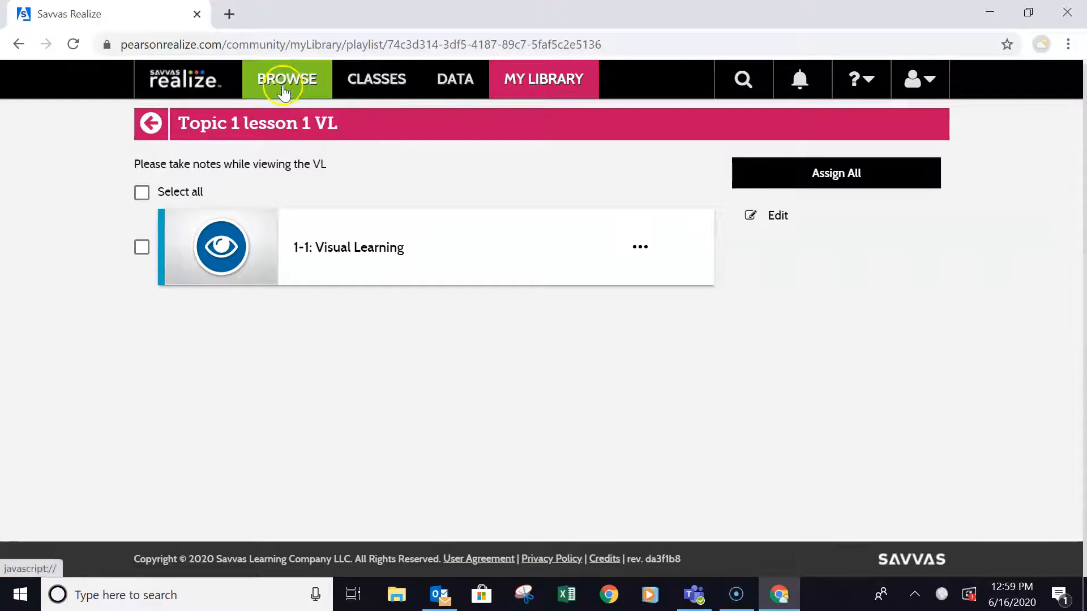
pyautogui.click(528, 84)
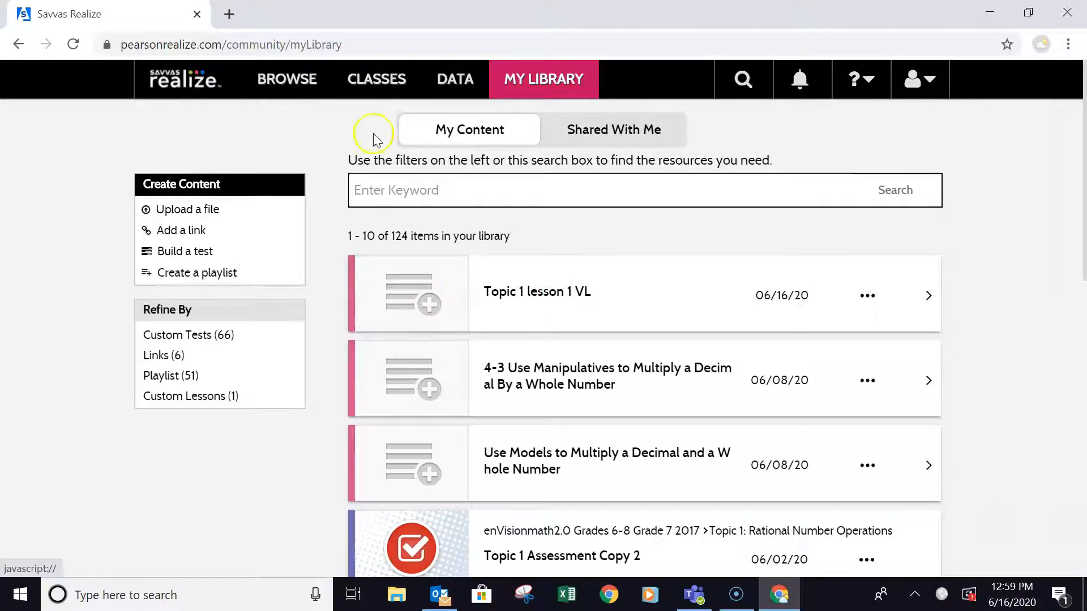
# Step: Return to the program list and open enVision Mathematics 2020 Grade 4
pyautogui.click(296, 83)
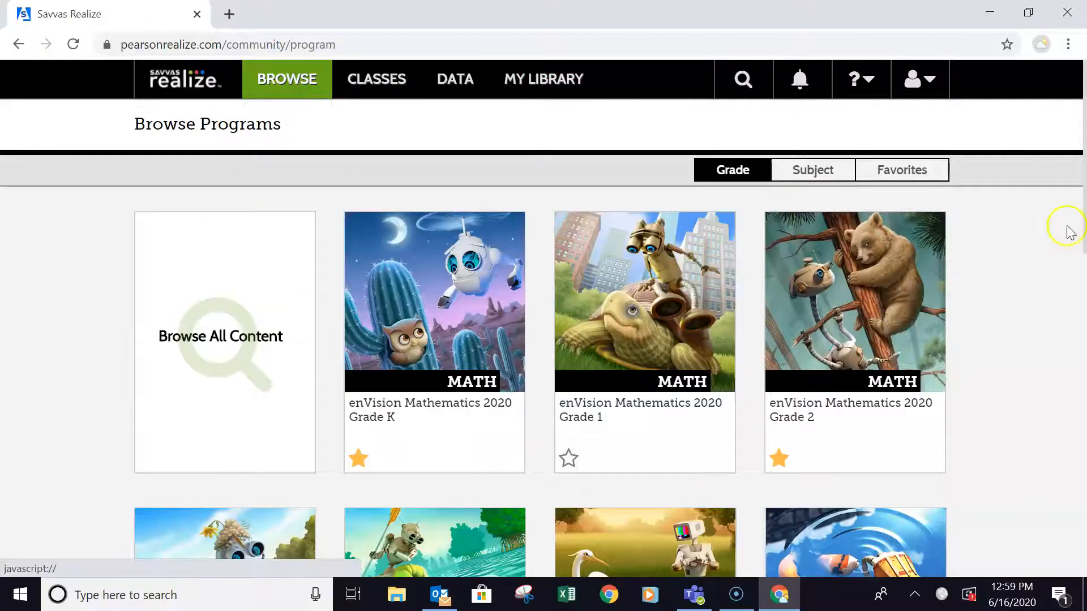
pyautogui.moveTo(1082, 142); pyautogui.dragTo(1083, 259)
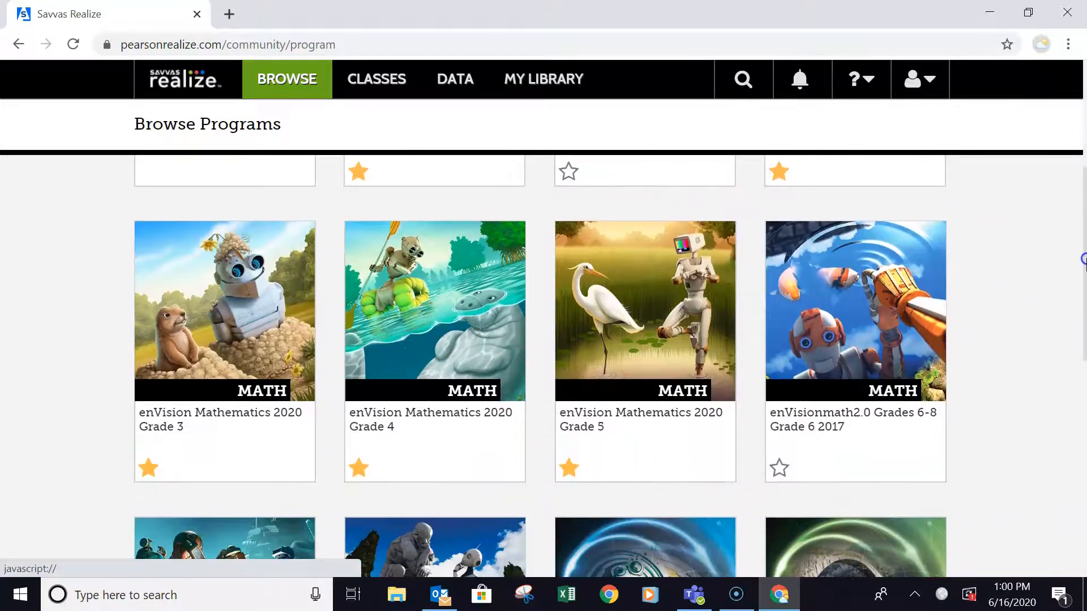
pyautogui.click(478, 391)
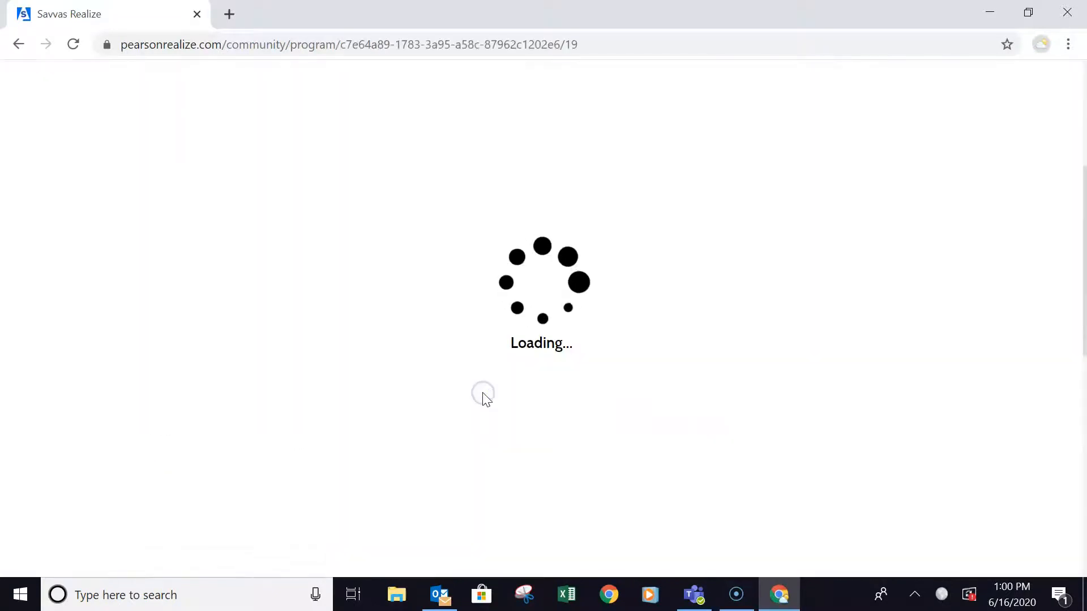
# Step: Open Topic 1: Generalize Place Value Understanding and go into lesson 1-1: Numbers Through One Million
pyautogui.moveTo(1082, 136); pyautogui.dragTo(1083, 198)
pyautogui.click(459, 240)
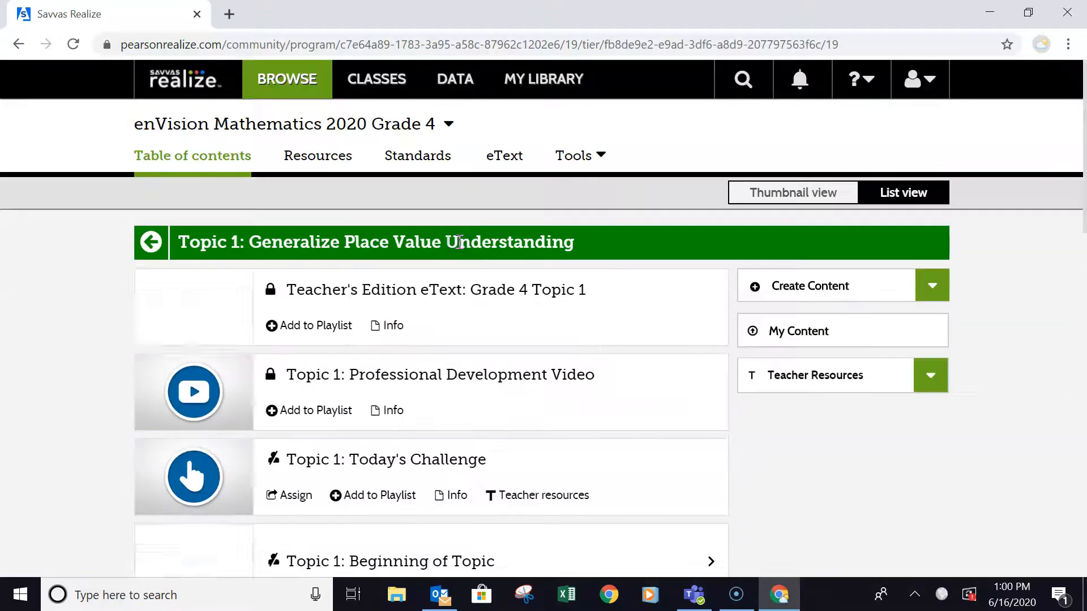
pyautogui.moveTo(1084, 148); pyautogui.dragTo(1084, 175)
pyautogui.click(485, 354)
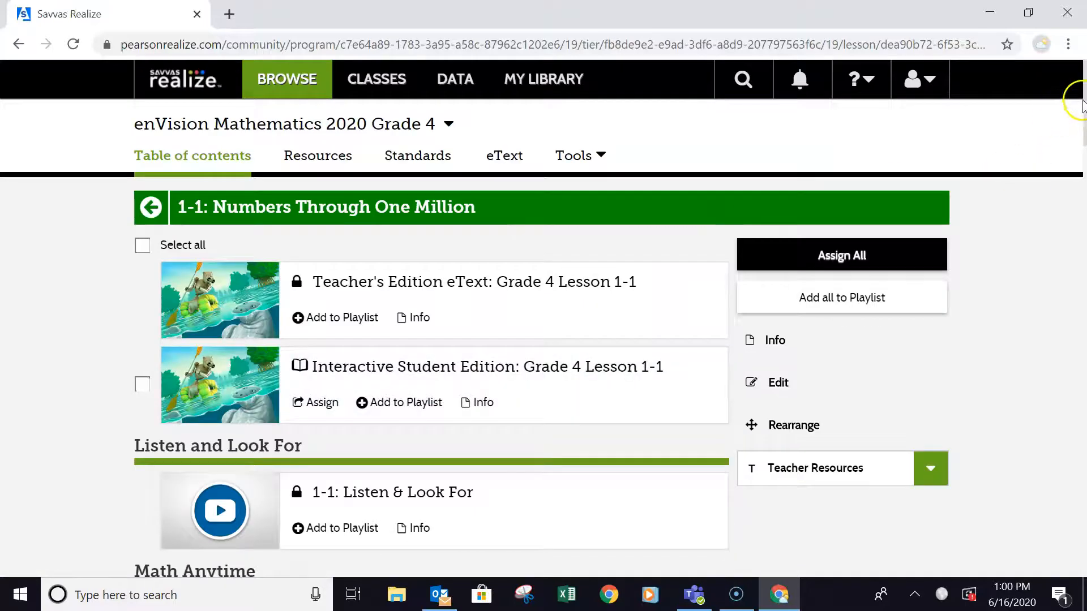
# Step: Add "1-1: Practice Buddy: Additional Practice" to the existing playlist "Topic 1 lesson 1 VL" and open that playlist
pyautogui.moveTo(1083, 104); pyautogui.dragTo(1084, 266)
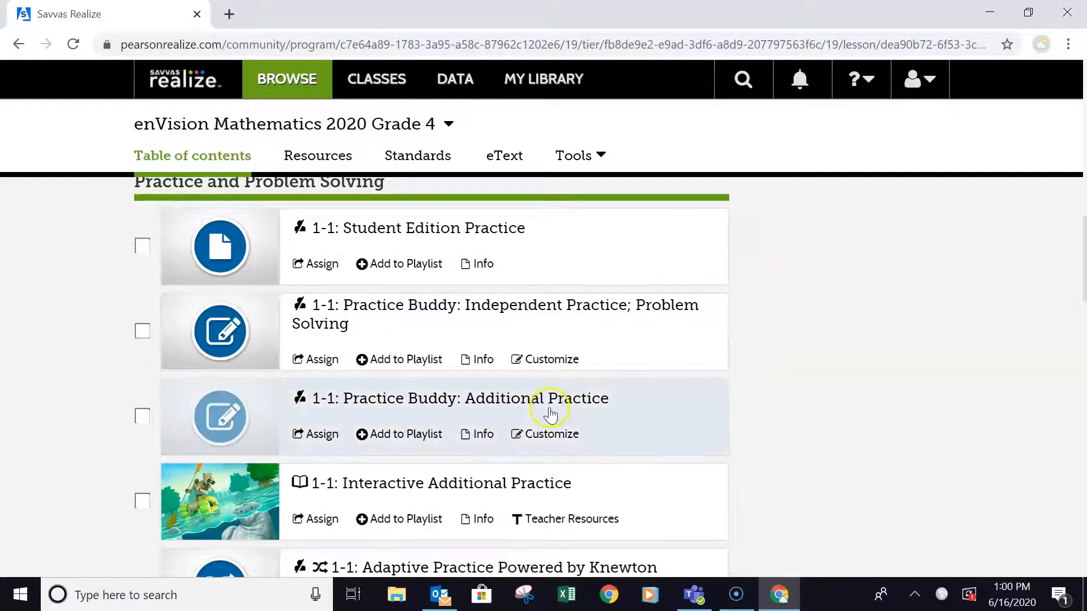
pyautogui.click(417, 436)
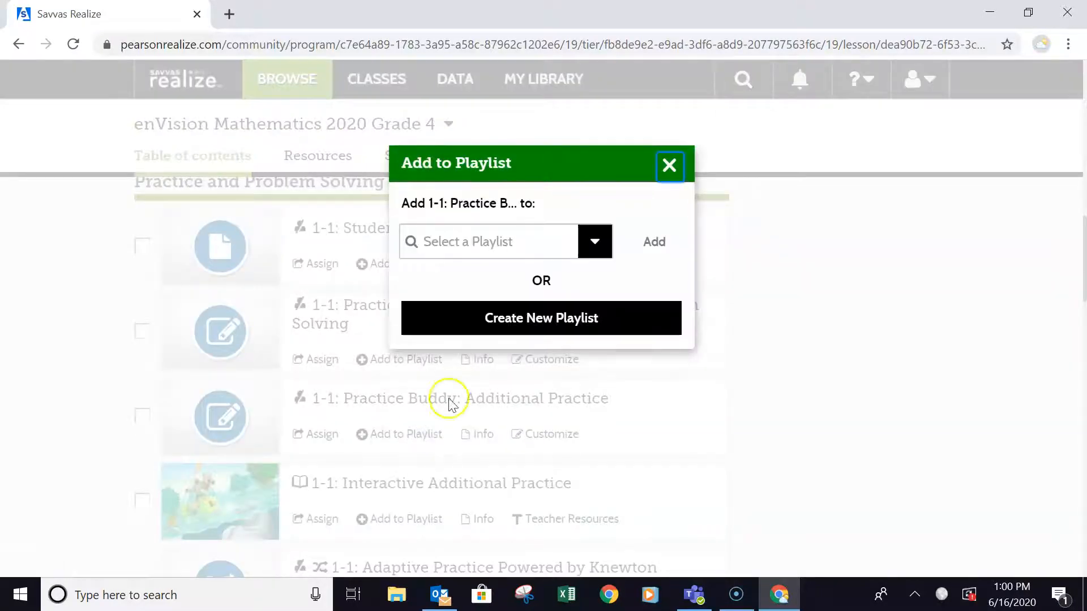
pyautogui.click(590, 258)
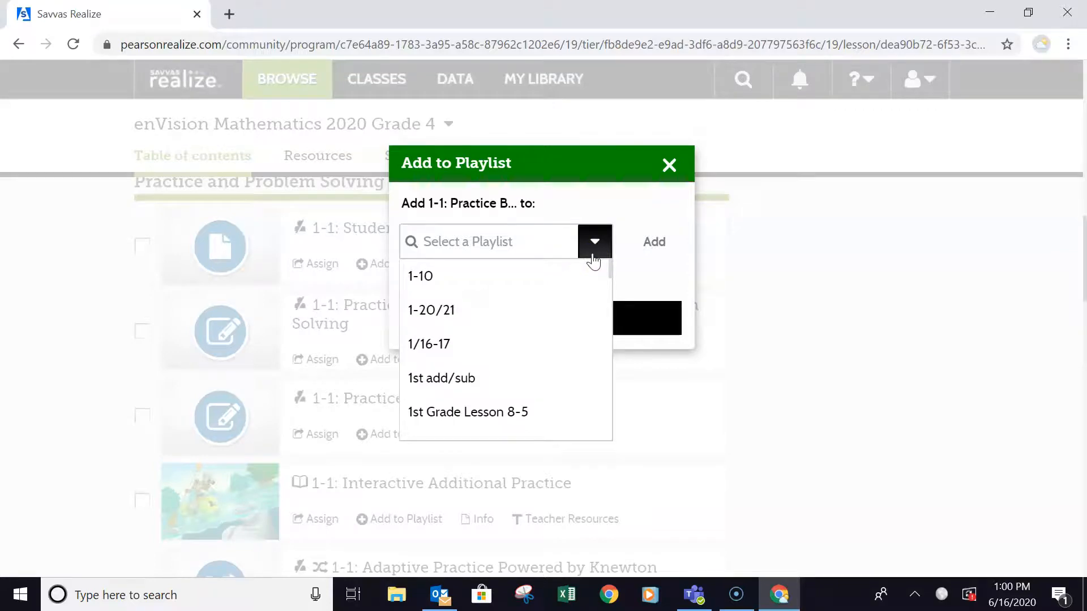
pyautogui.click(562, 204)
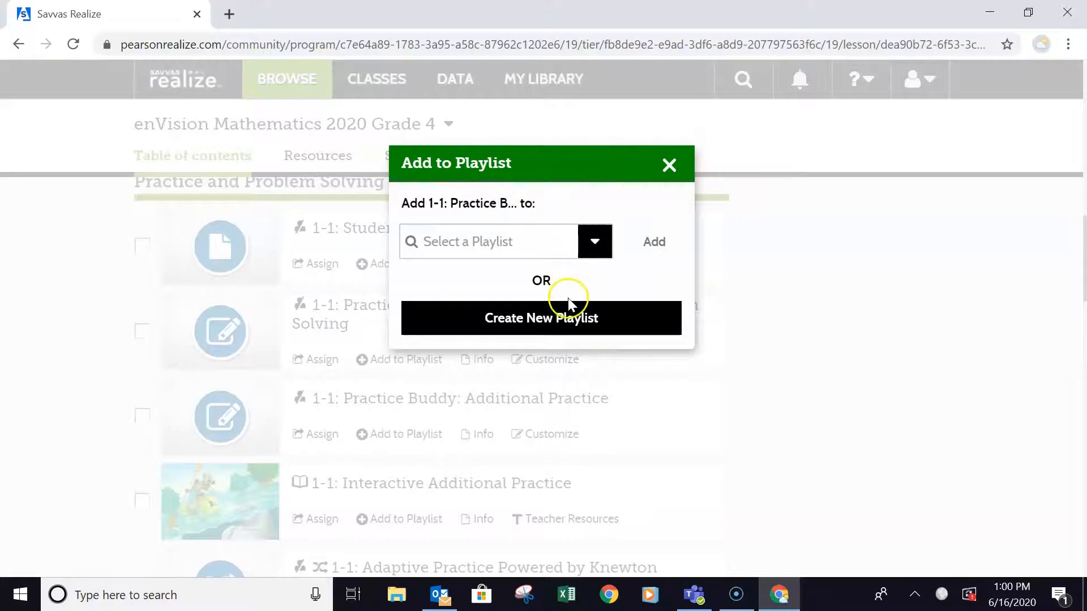
pyautogui.click(596, 243)
pyautogui.moveTo(609, 263); pyautogui.dragTo(599, 405)
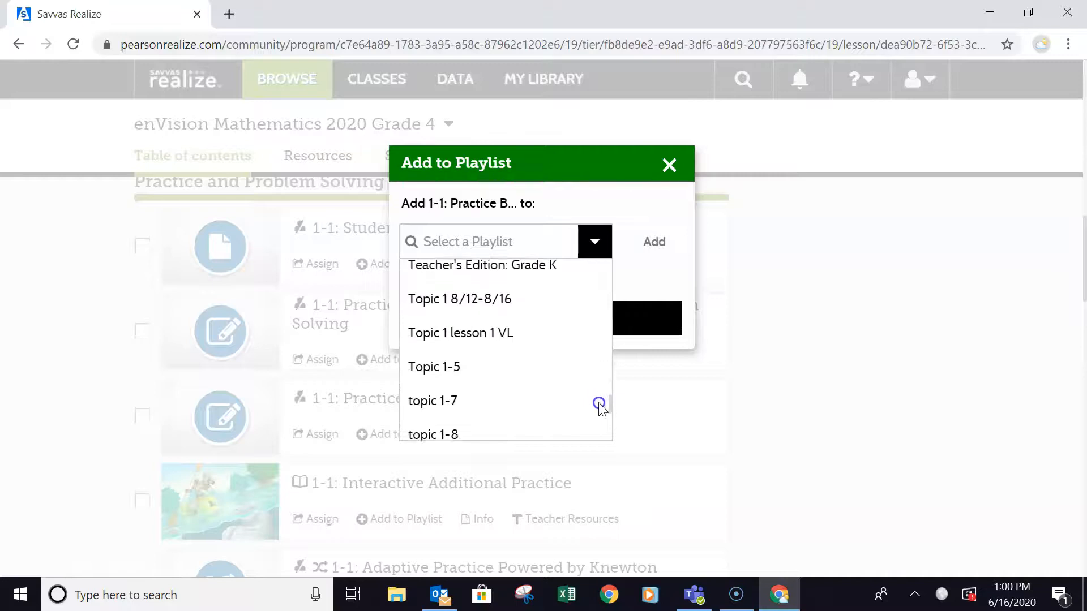
pyautogui.click(485, 335)
pyautogui.click(655, 242)
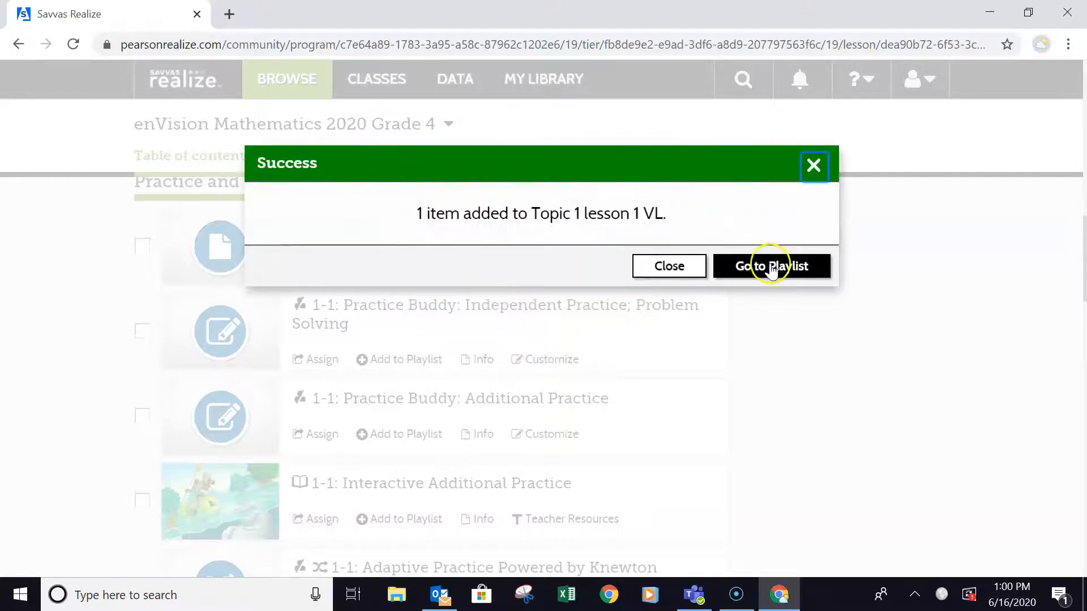
pyautogui.click(771, 268)
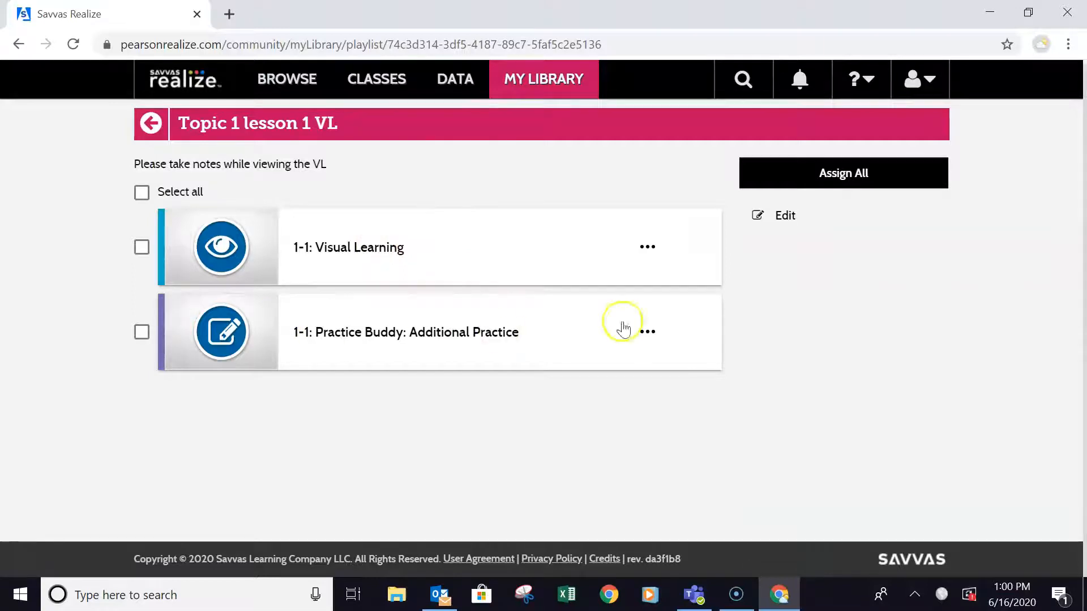
# Step: Return to the program list and reopen lesson 1-1 in Topic 1 of enVision Mathematics 2020 Grade 4
pyautogui.click(265, 80)
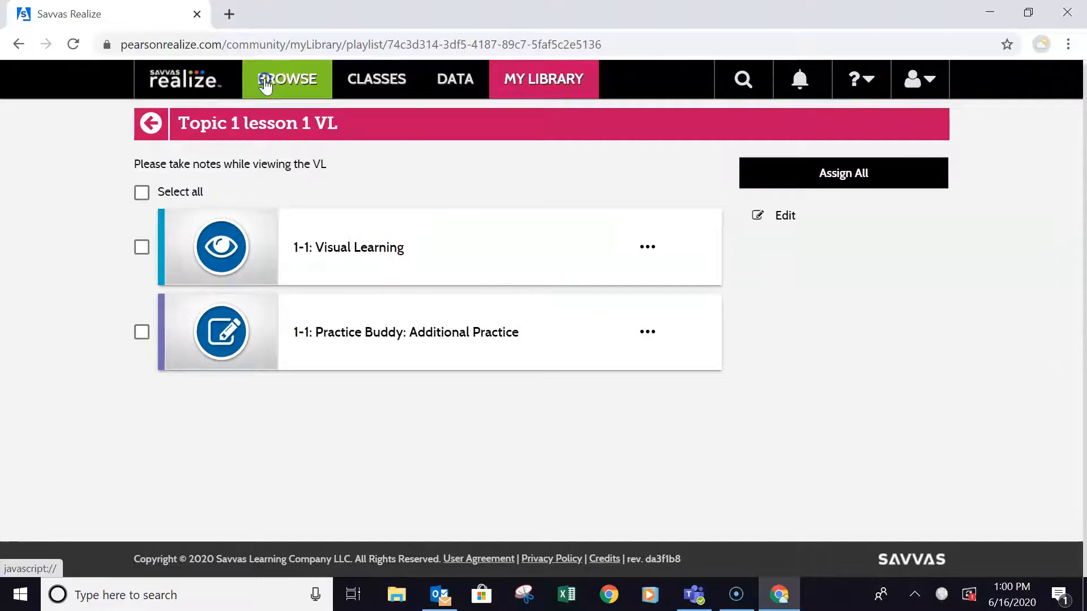
pyautogui.moveTo(1083, 167); pyautogui.dragTo(1084, 271)
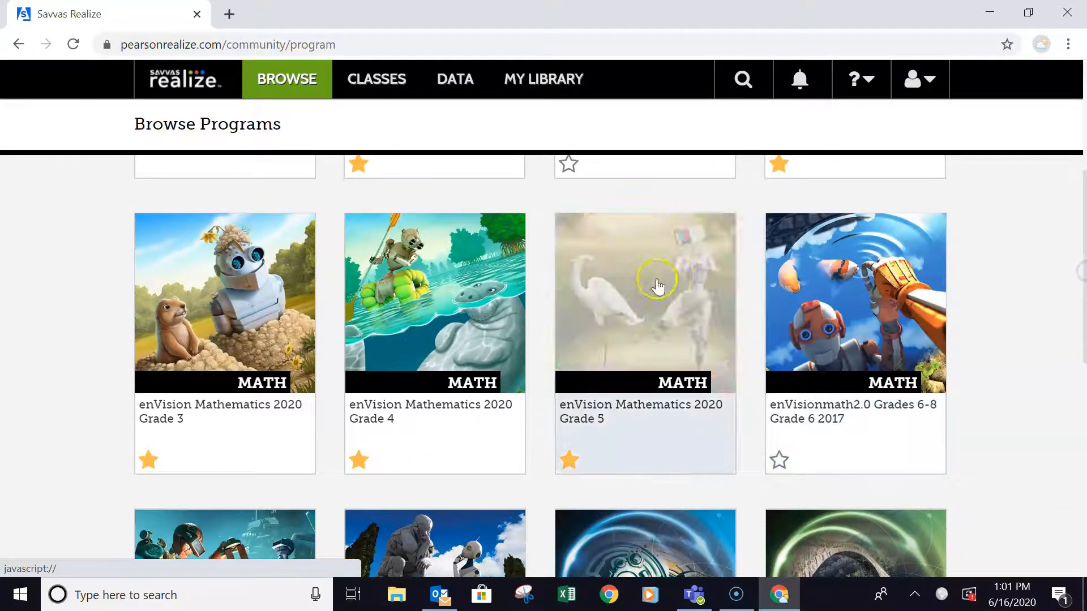
pyautogui.click(427, 398)
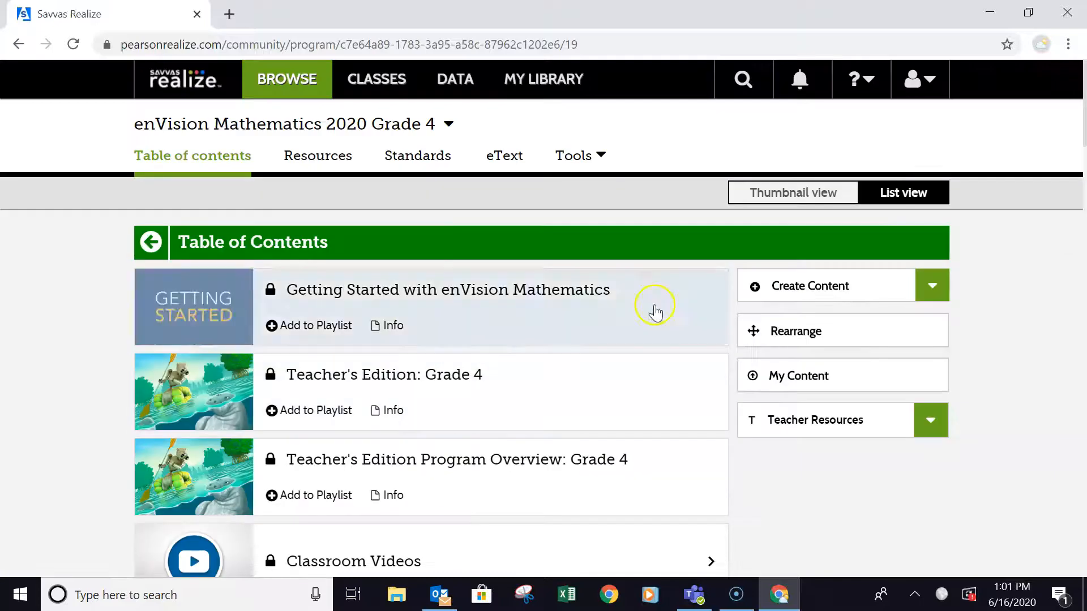
pyautogui.moveTo(1084, 151); pyautogui.dragTo(1074, 220)
pyautogui.click(374, 371)
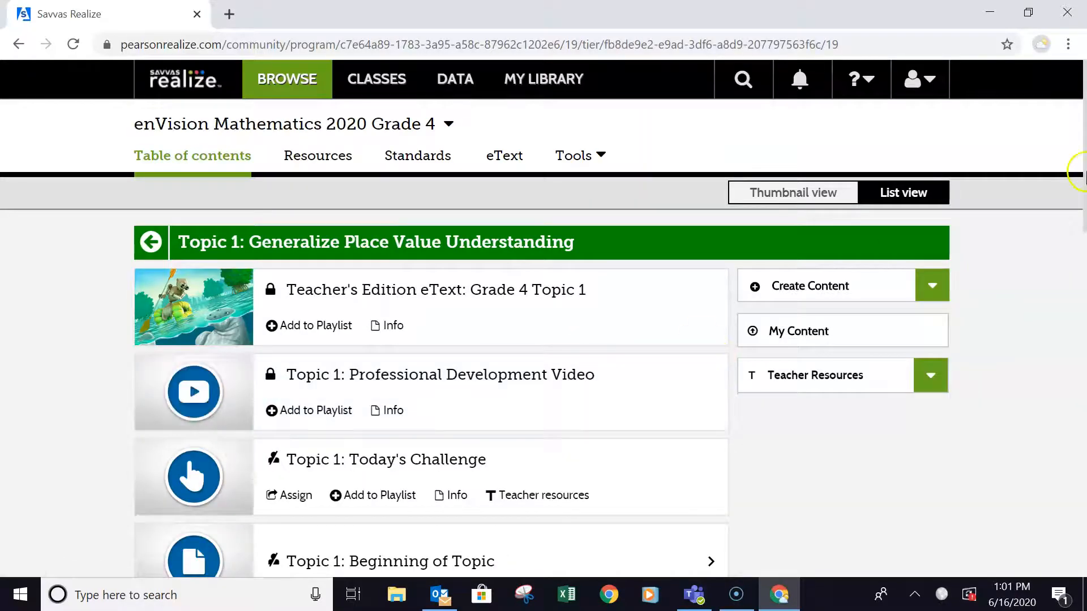
pyautogui.scroll(-5, 1080, 172)
pyautogui.click(367, 338)
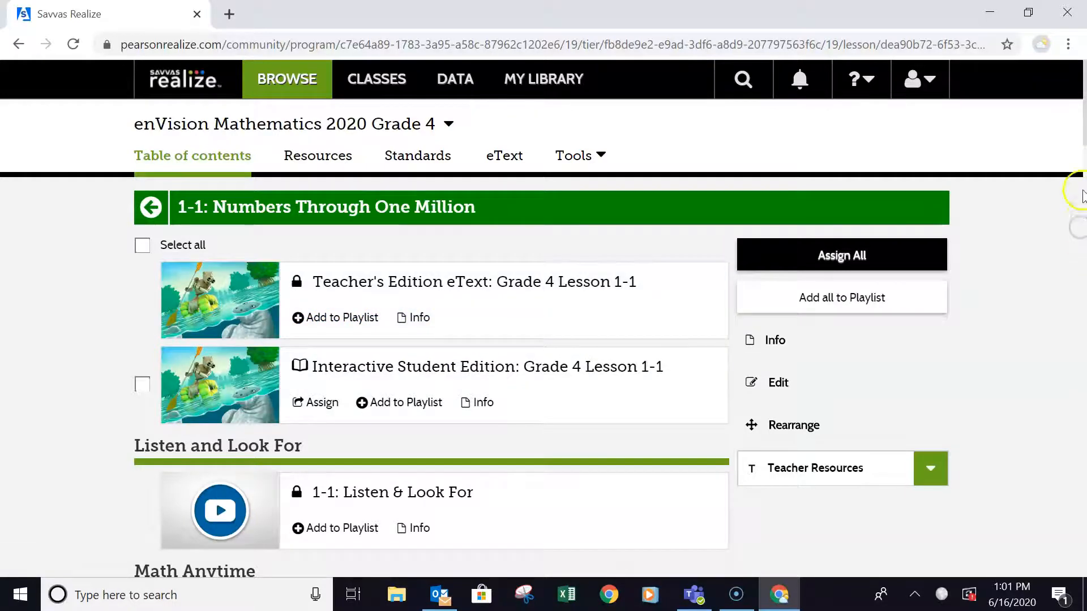
# Step: Preview the "1-1: Reteach to Build Understanding" worksheet and return to the lesson's content list
pyautogui.scroll(-4, 1083, 144)
pyautogui.moveTo(1083, 141); pyautogui.dragTo(1083, 320)
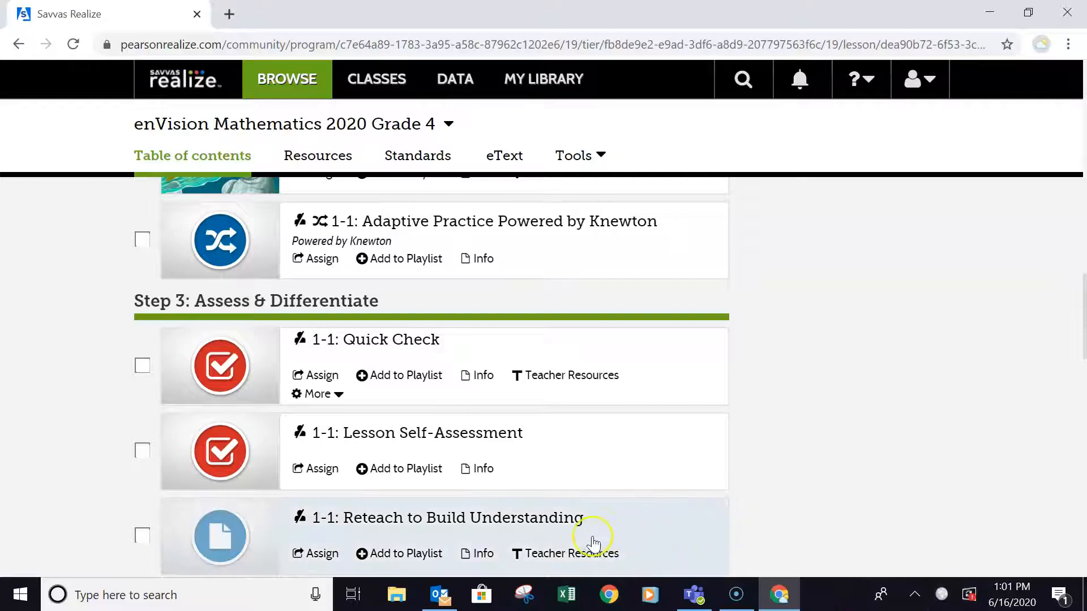
pyautogui.click(439, 519)
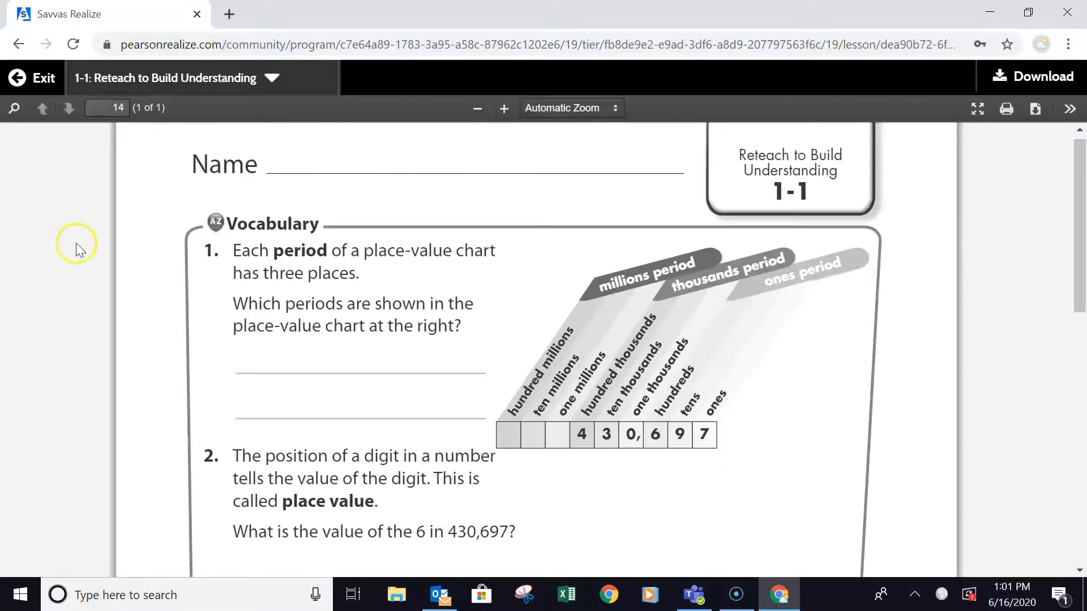
pyautogui.click(19, 47)
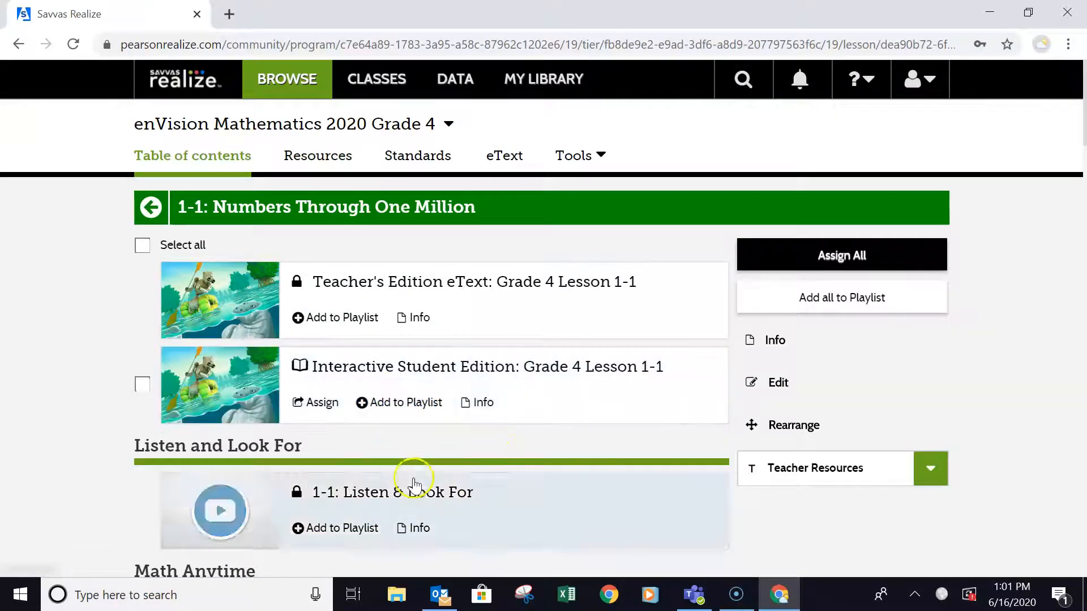
# Step: Add "1-1: Reteach to Build Understanding" to the playlist "Topic 1 lesson 1 VL" and open the playlist
pyautogui.moveTo(1078, 138); pyautogui.dragTo(1067, 376)
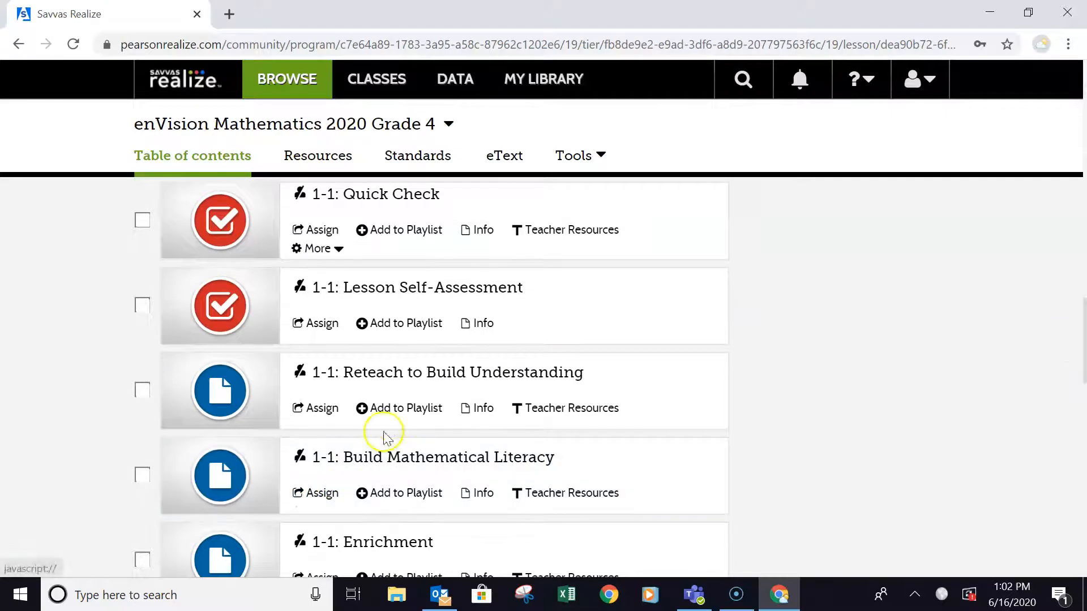
pyautogui.click(389, 419)
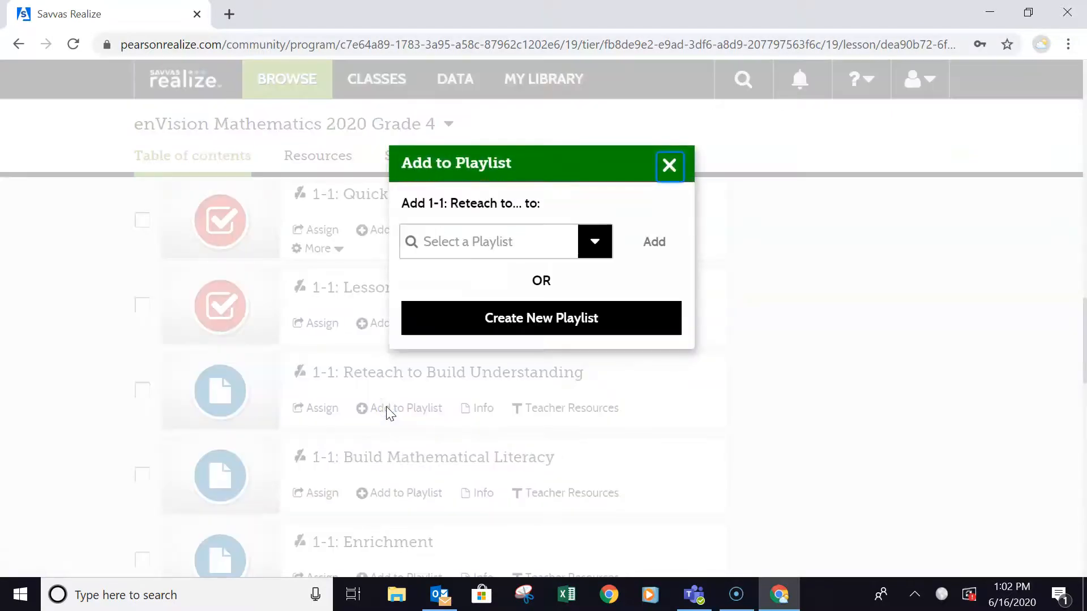
pyautogui.click(594, 251)
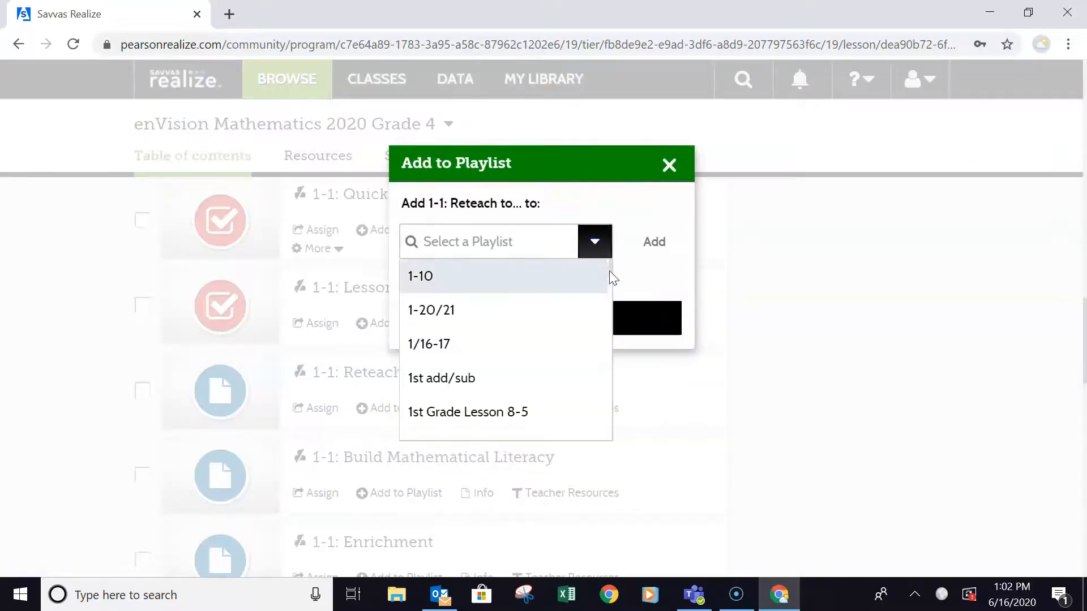
pyautogui.moveTo(610, 270); pyautogui.dragTo(616, 410)
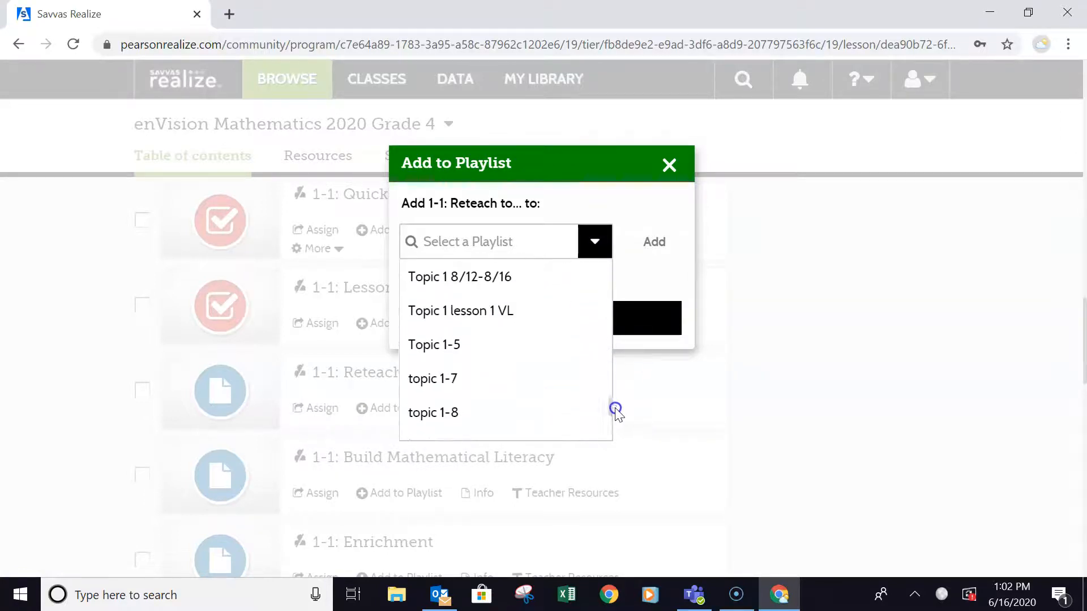
pyautogui.scroll(1, 519, 359)
pyautogui.click(488, 337)
pyautogui.click(650, 244)
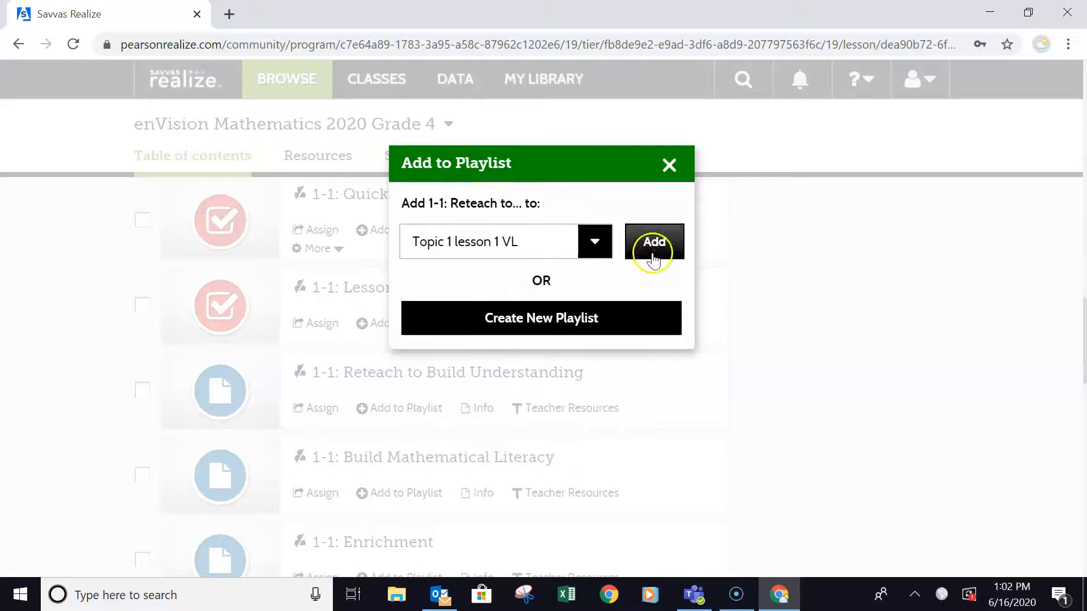
pyautogui.click(761, 265)
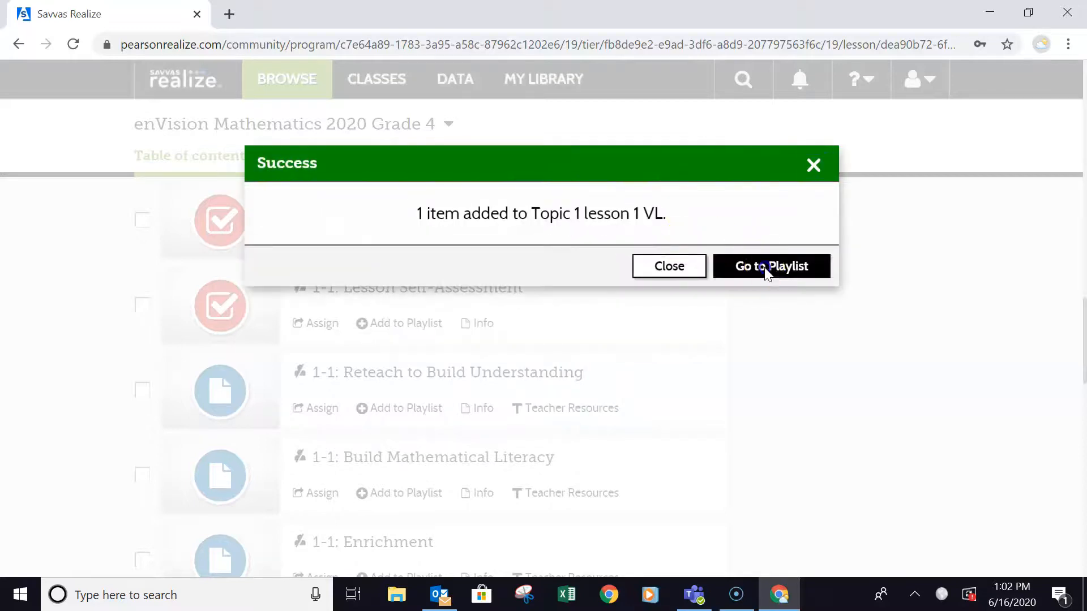
# Step: Go from the playlist back to the enVision Mathematics 2020 Grade 4 program and open lesson 1-1: Numbers Through One Million
pyautogui.click(291, 79)
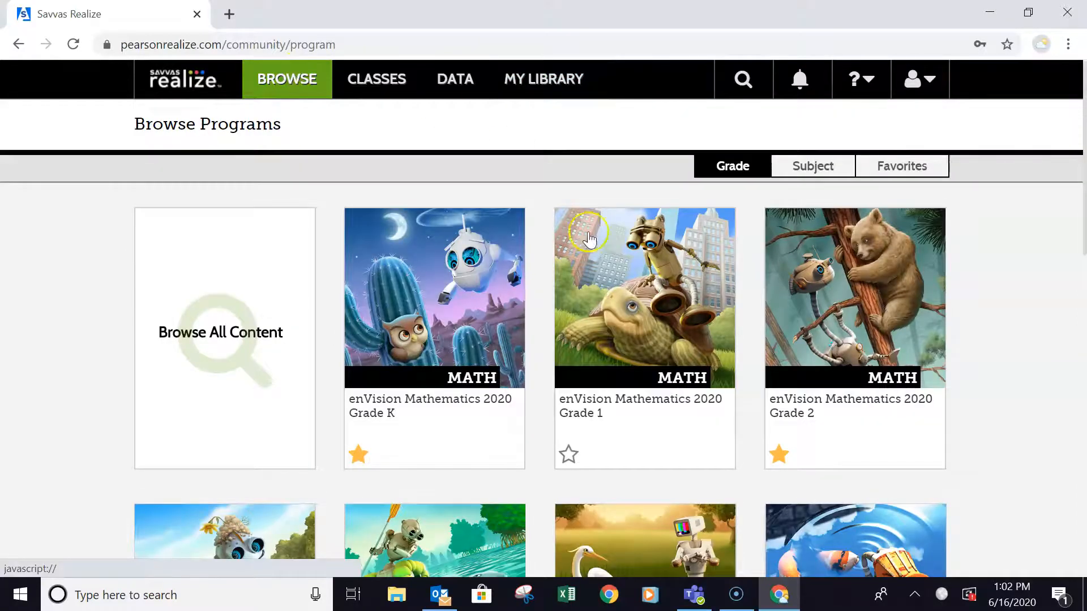
pyautogui.moveTo(1084, 118); pyautogui.dragTo(1083, 215)
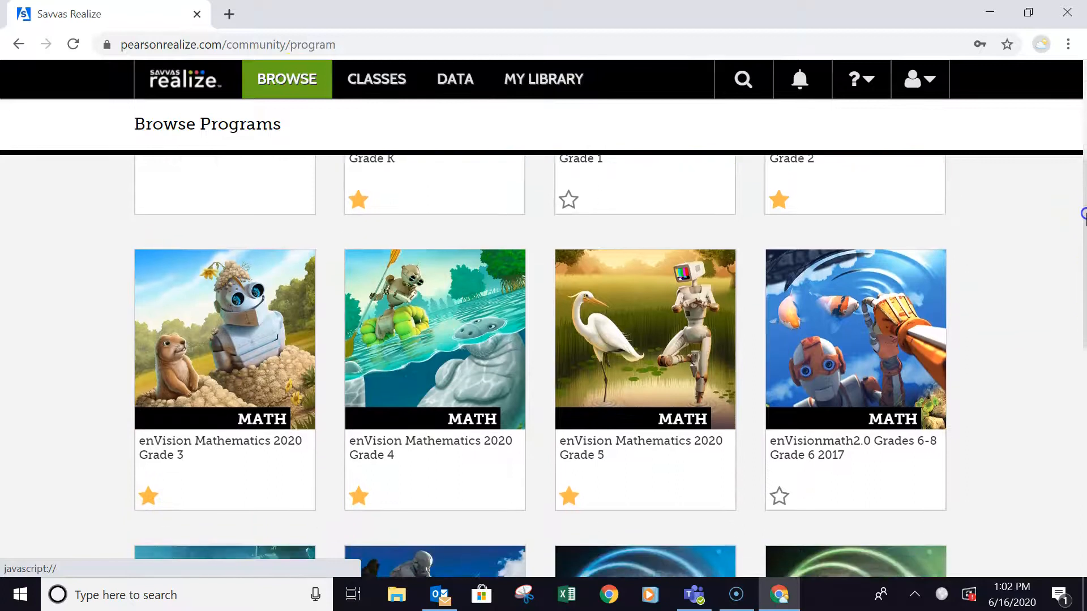
pyautogui.click(368, 437)
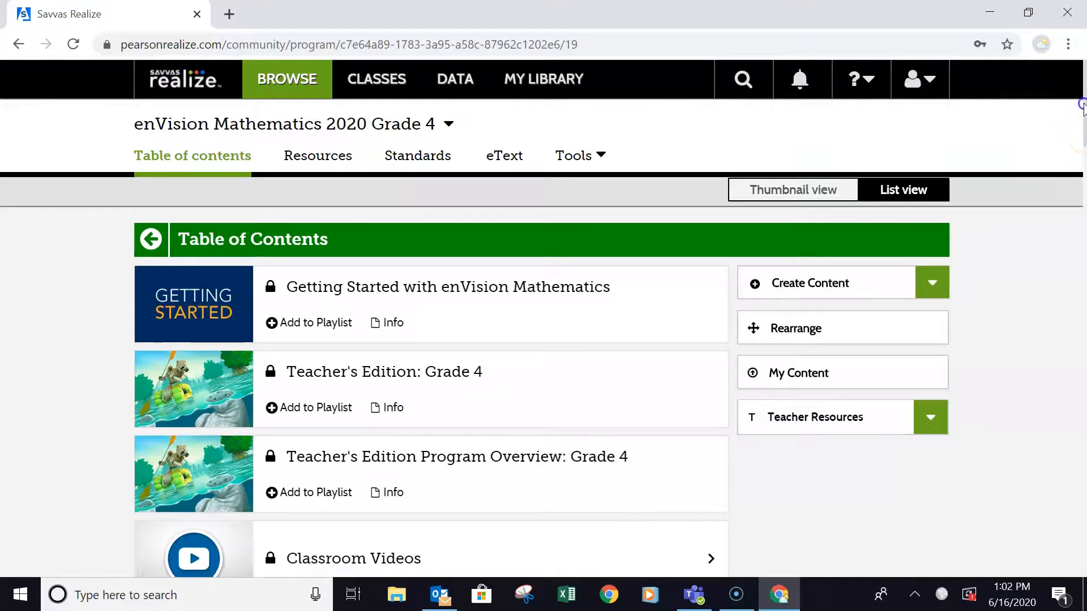
pyautogui.moveTo(1081, 121); pyautogui.dragTo(1081, 162)
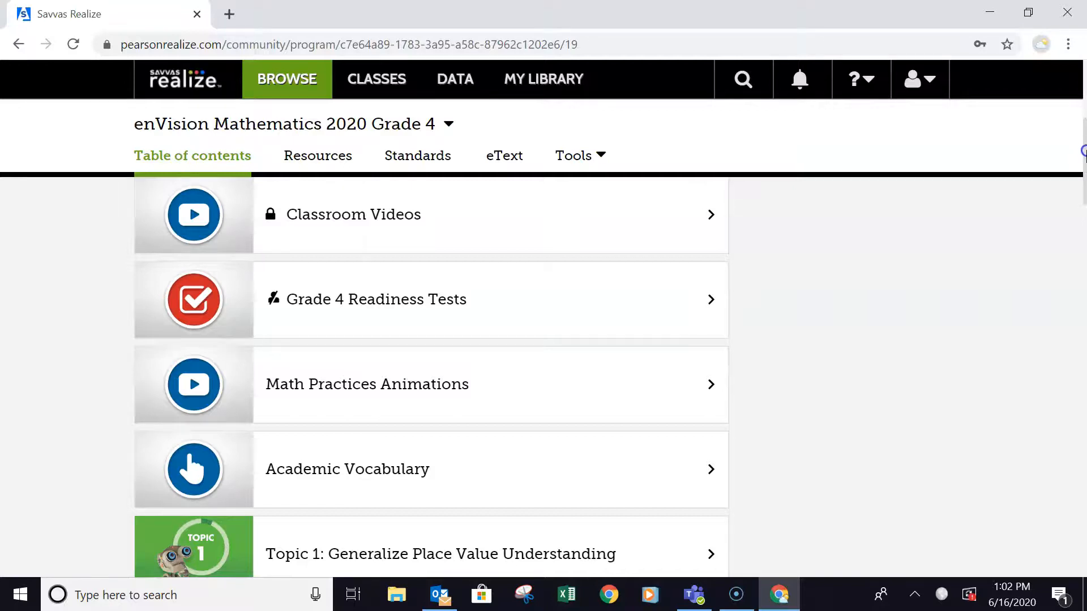
pyautogui.moveTo(1081, 170); pyautogui.dragTo(1078, 209)
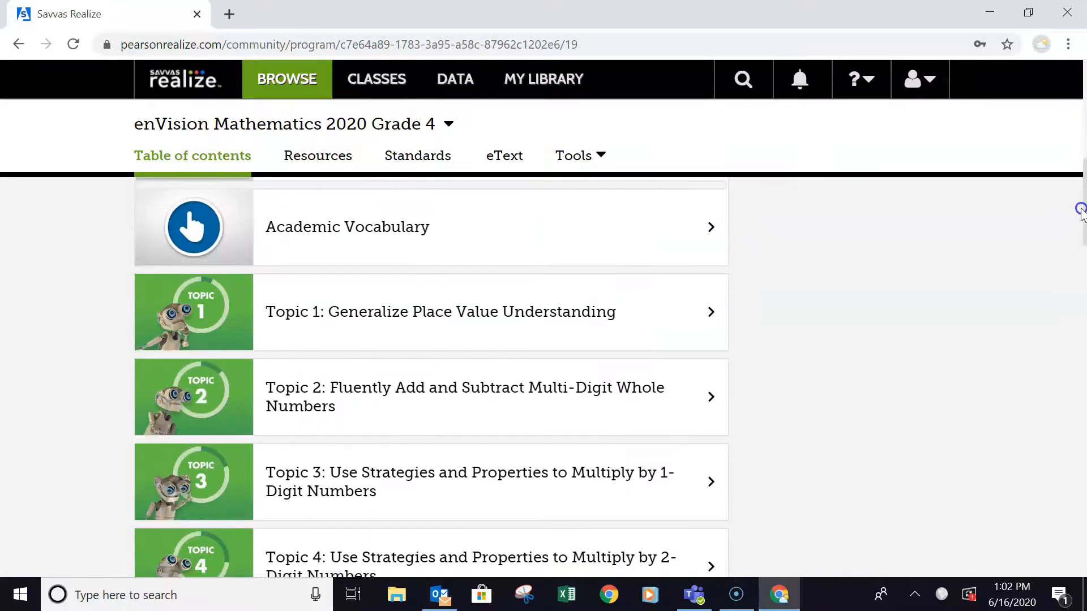
pyautogui.click(577, 287)
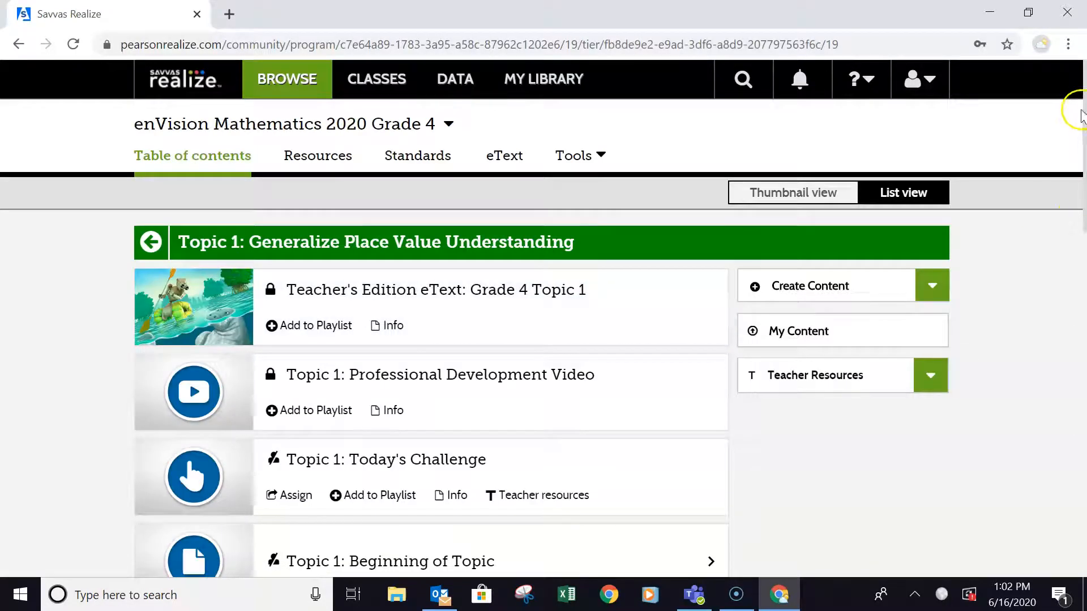
pyautogui.moveTo(1082, 112); pyautogui.dragTo(1082, 227)
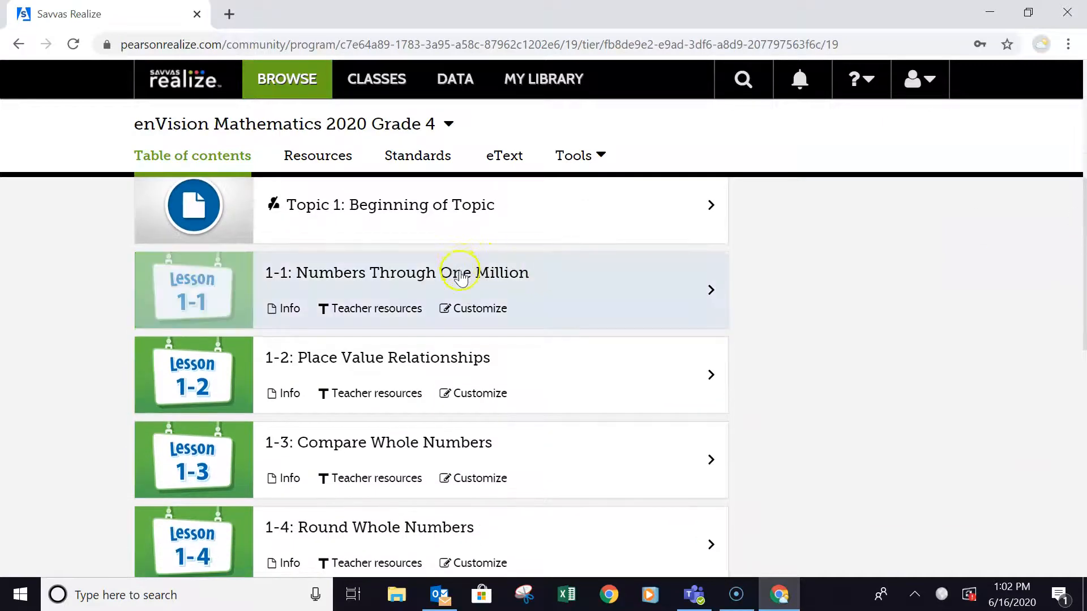
pyautogui.click(461, 278)
# Step: Open a customizable copy of the "1-1: Quick Check" assessment from the Step 3: Assess & Differentiate section
pyautogui.moveTo(1082, 175); pyautogui.dragTo(1070, 351)
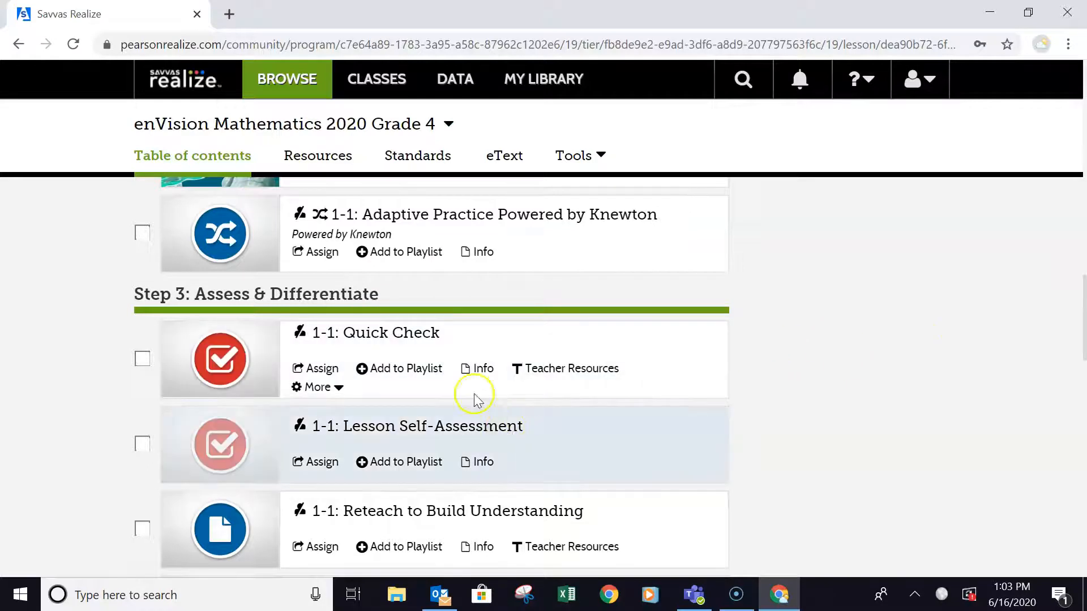
pyautogui.click(336, 391)
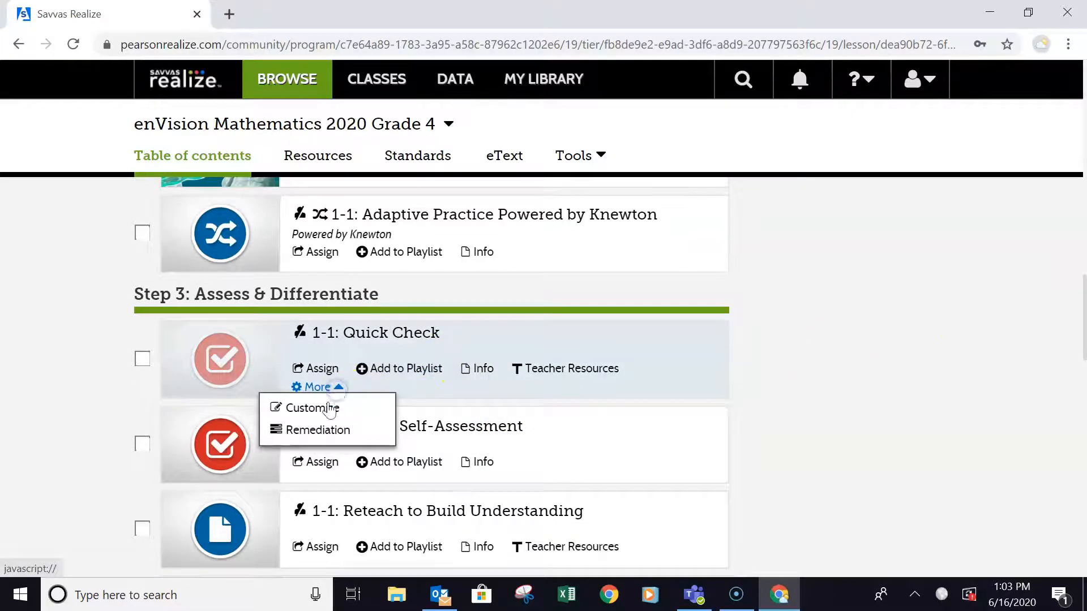
pyautogui.click(320, 413)
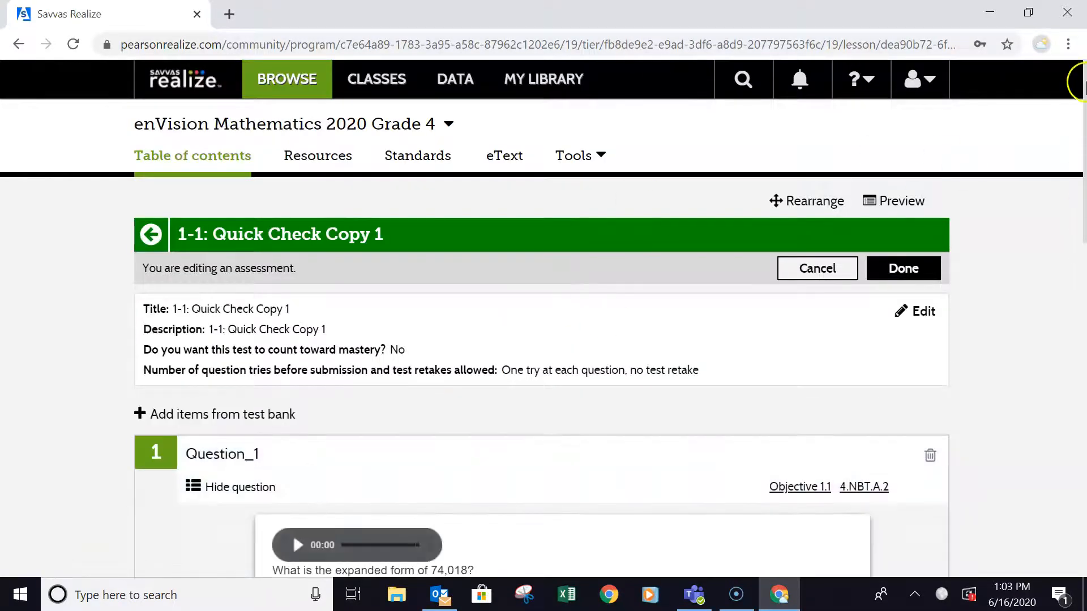
pyautogui.moveTo(1075, 90); pyautogui.dragTo(1081, 145)
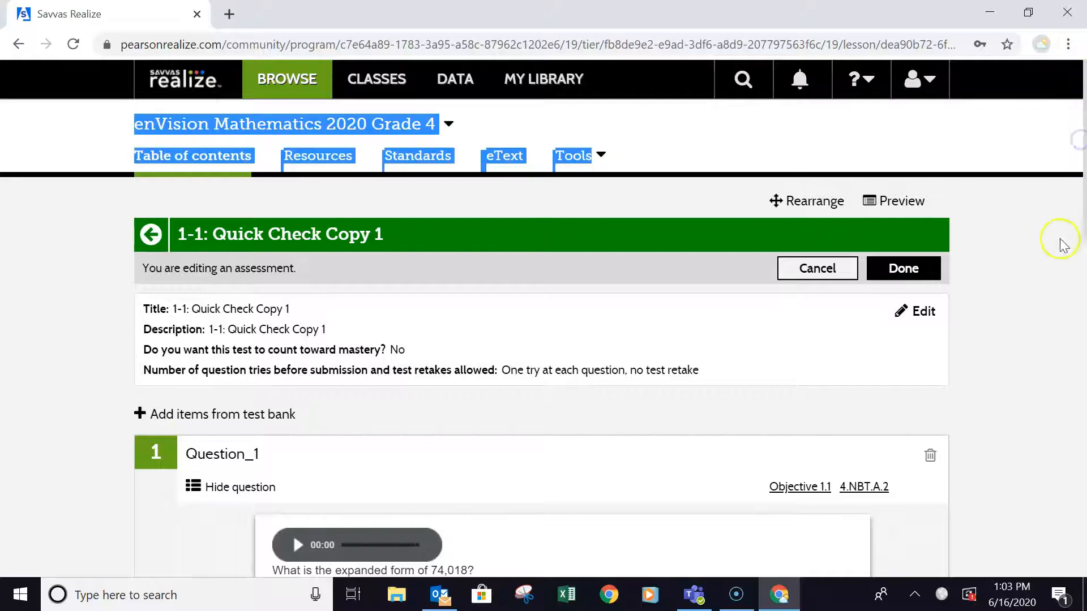
pyautogui.click(660, 133)
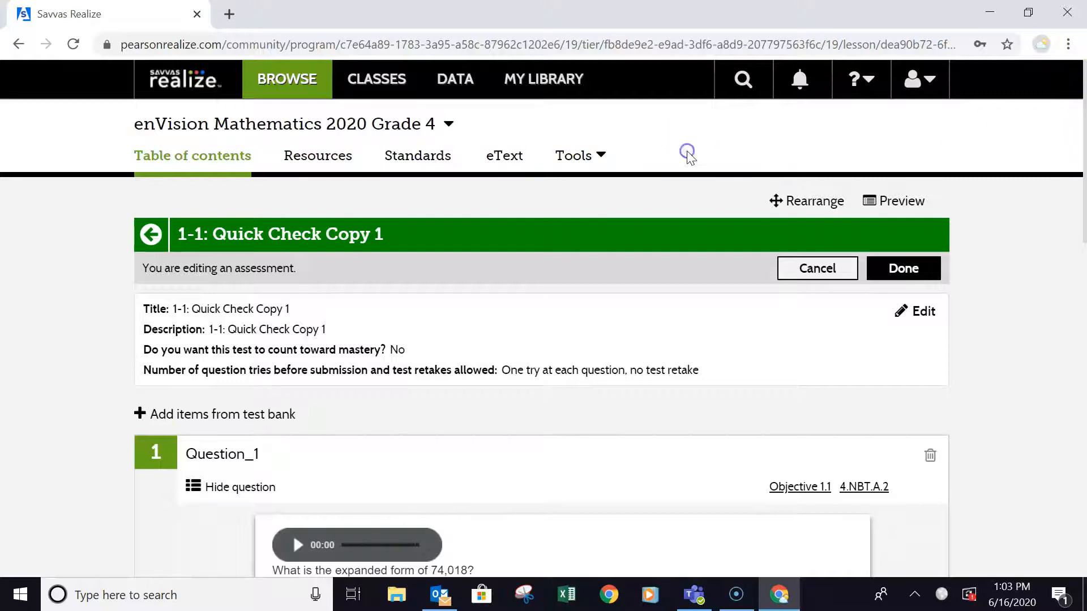
# Step: Leave the Quick Check copy and return to the Step 3: Assess & Differentiate resources of lesson 1-1
pyautogui.click(18, 46)
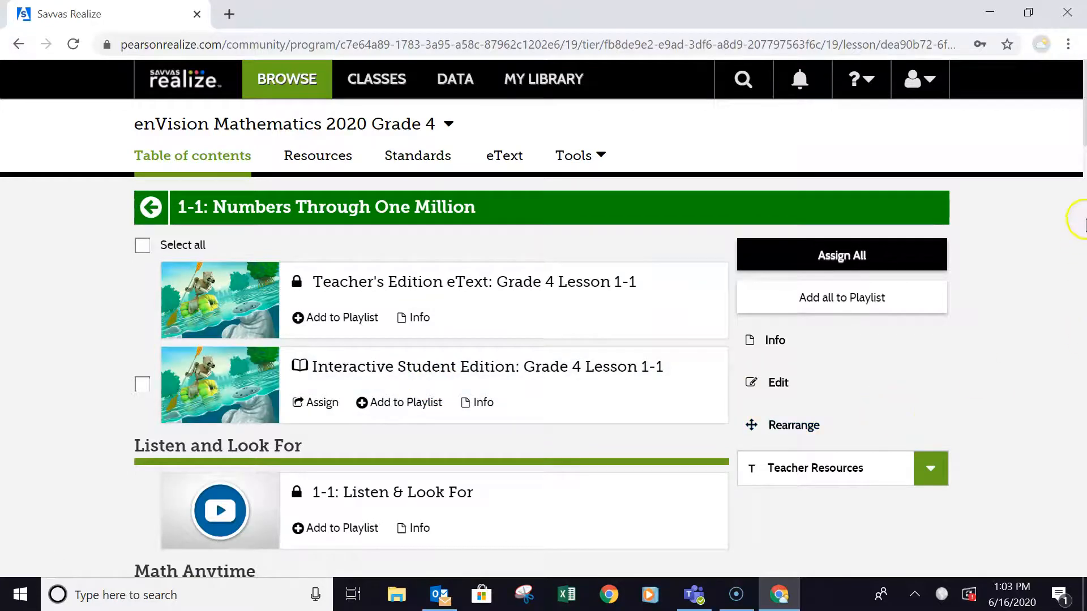
pyautogui.scroll(-1, 1083, 146)
pyautogui.moveTo(1084, 146); pyautogui.dragTo(1083, 349)
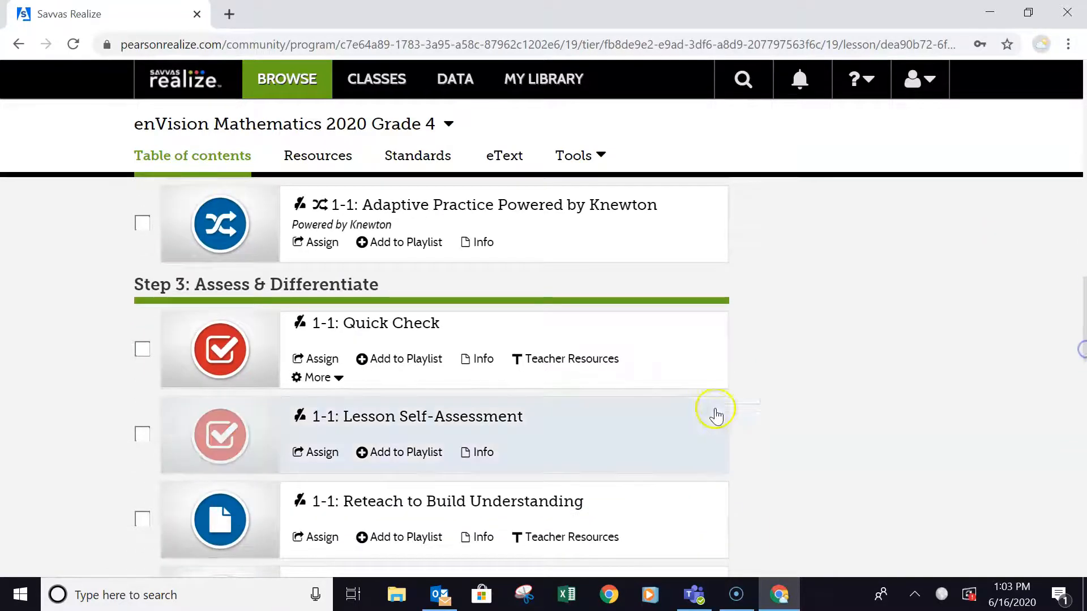
# Step: Add "1-1: Quick Check" to the playlist "Topic 1 lesson 1 VL" and open the playlist
pyautogui.click(402, 360)
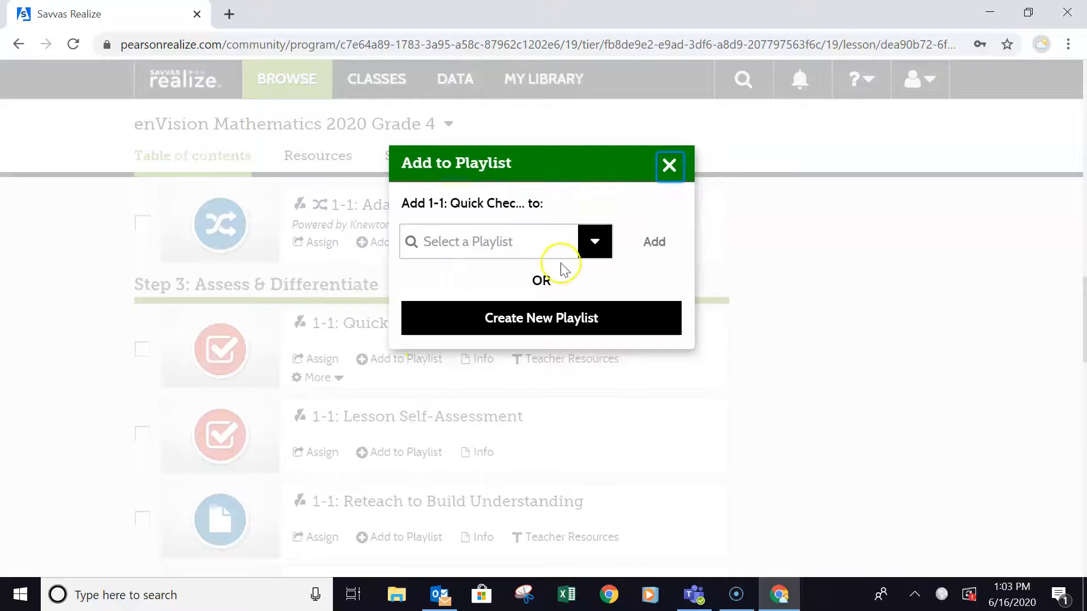
pyautogui.click(592, 243)
pyautogui.moveTo(610, 270); pyautogui.dragTo(603, 403)
pyautogui.click(478, 354)
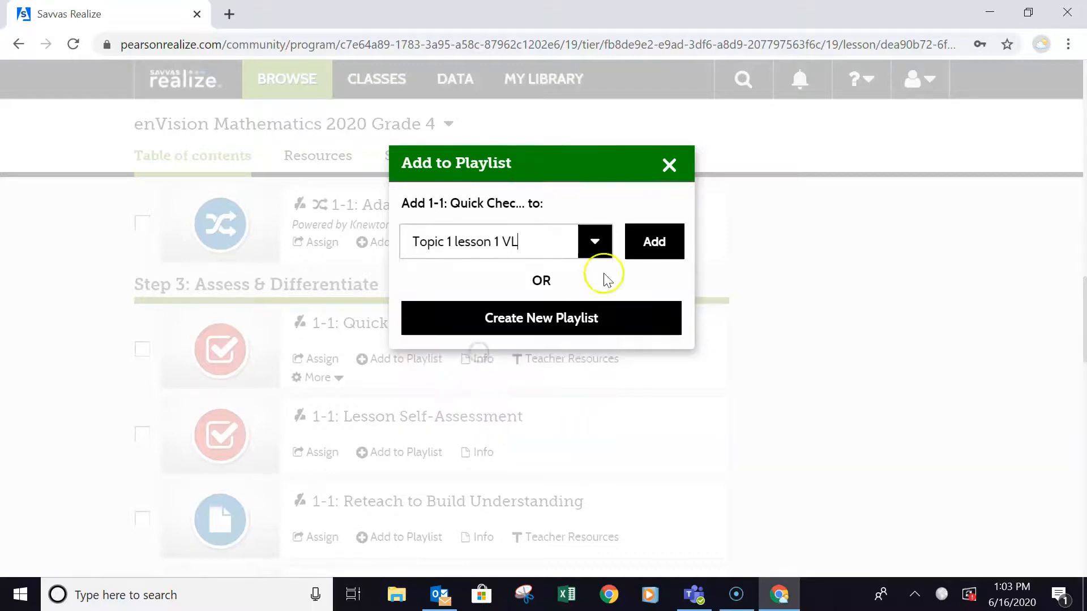
pyautogui.click(641, 240)
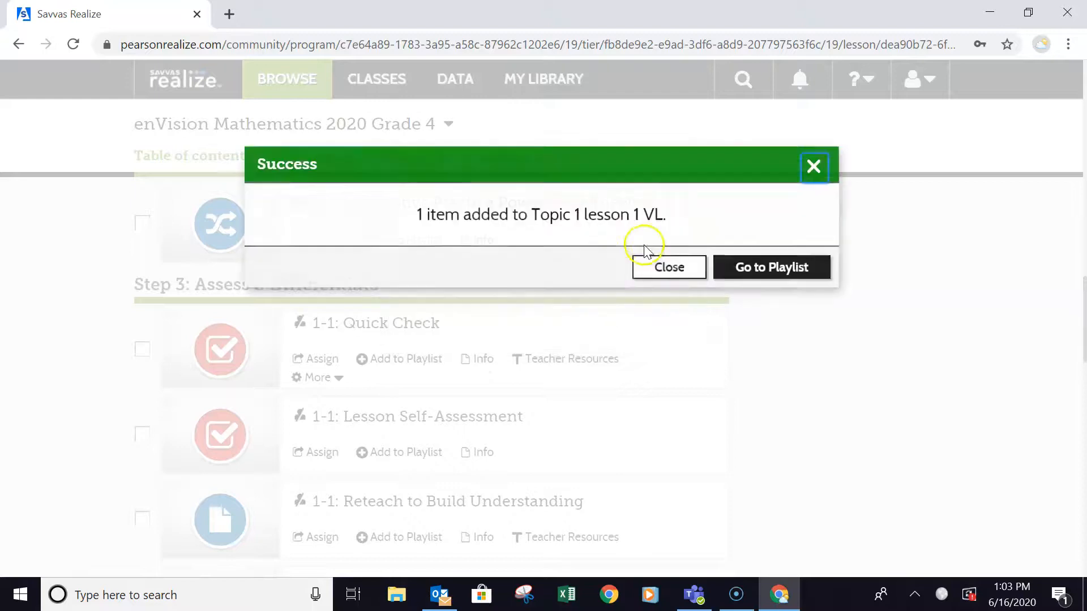
pyautogui.click(753, 267)
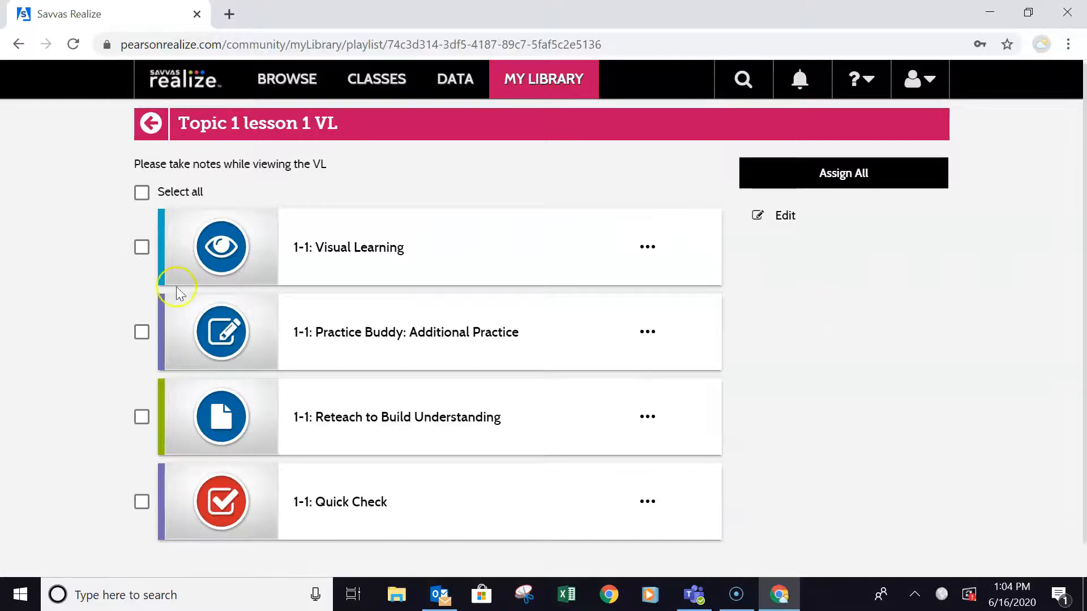
# Step: Start an assignment with all the playlist's items, setting the start date to 06/16/2020 and the due date to 06/18/2020
pyautogui.click(142, 194)
pyautogui.click(142, 193)
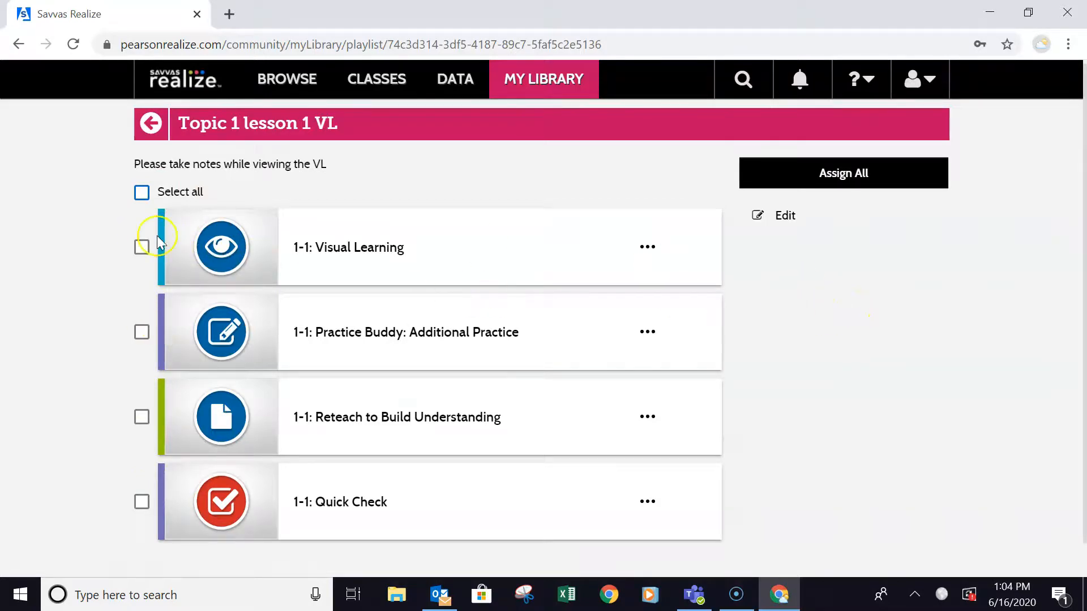
pyautogui.click(142, 193)
pyautogui.click(858, 180)
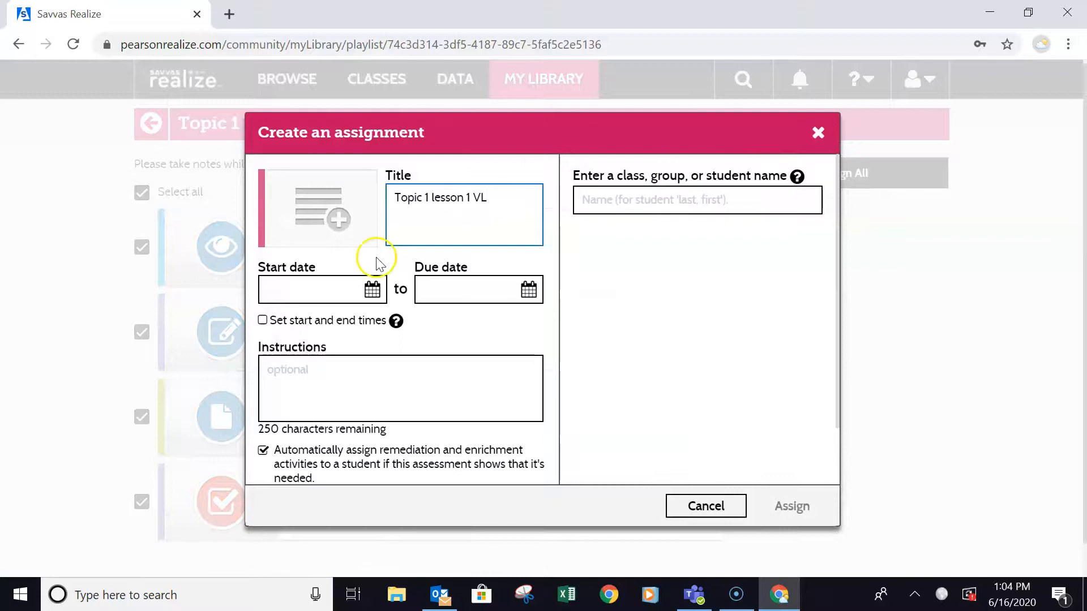
pyautogui.click(373, 290)
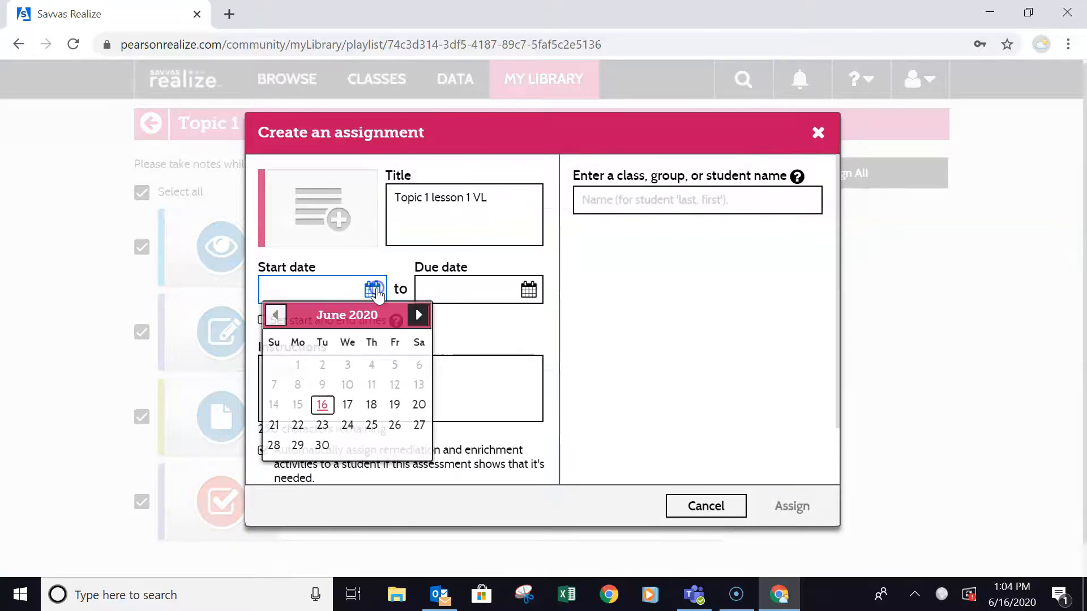
pyautogui.click(324, 402)
pyautogui.click(528, 290)
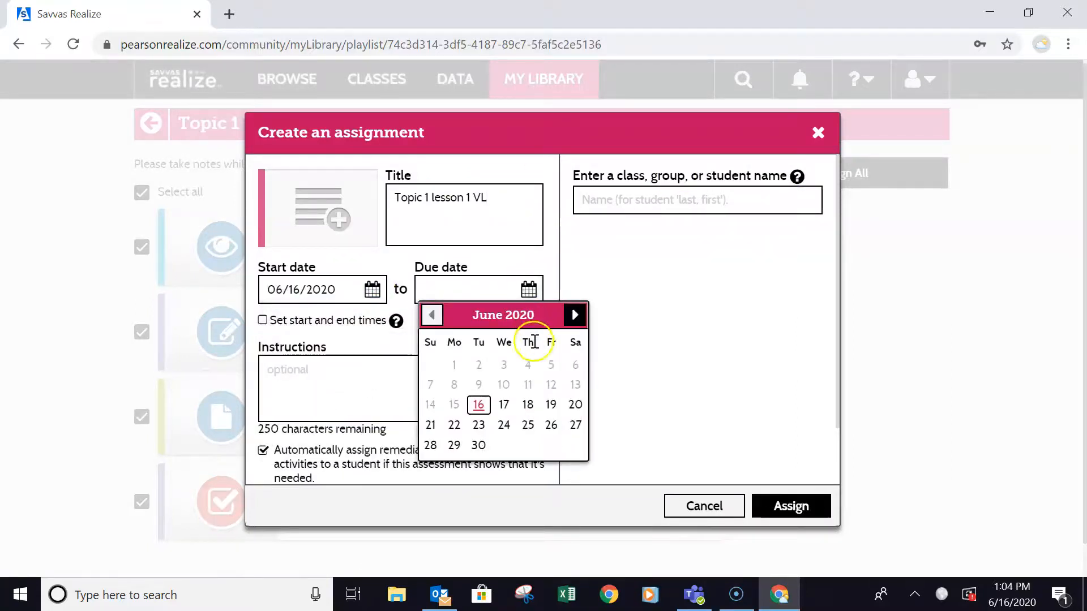
pyautogui.click(528, 405)
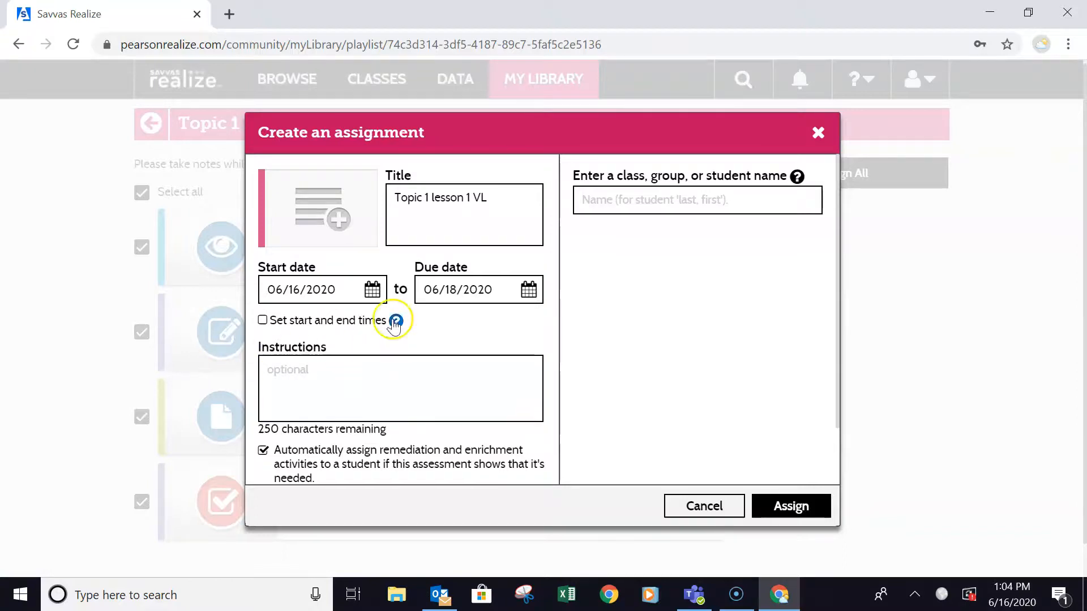
# Step: Add the individual student as the assignment's recipient and replace that entry with the whole 4th grade class
pyautogui.click(630, 203)
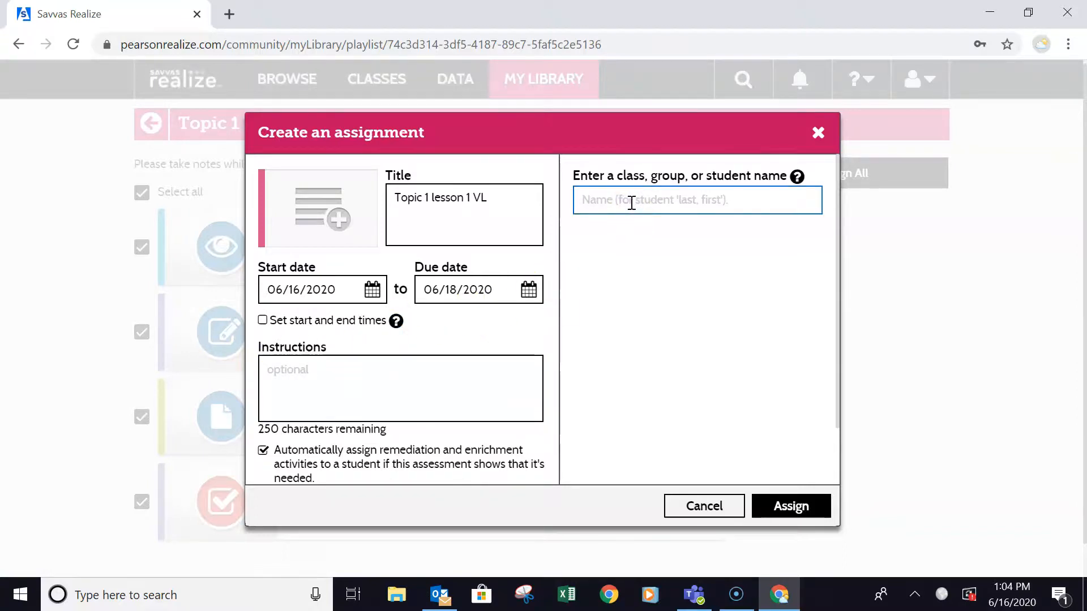
pyautogui.write('W')
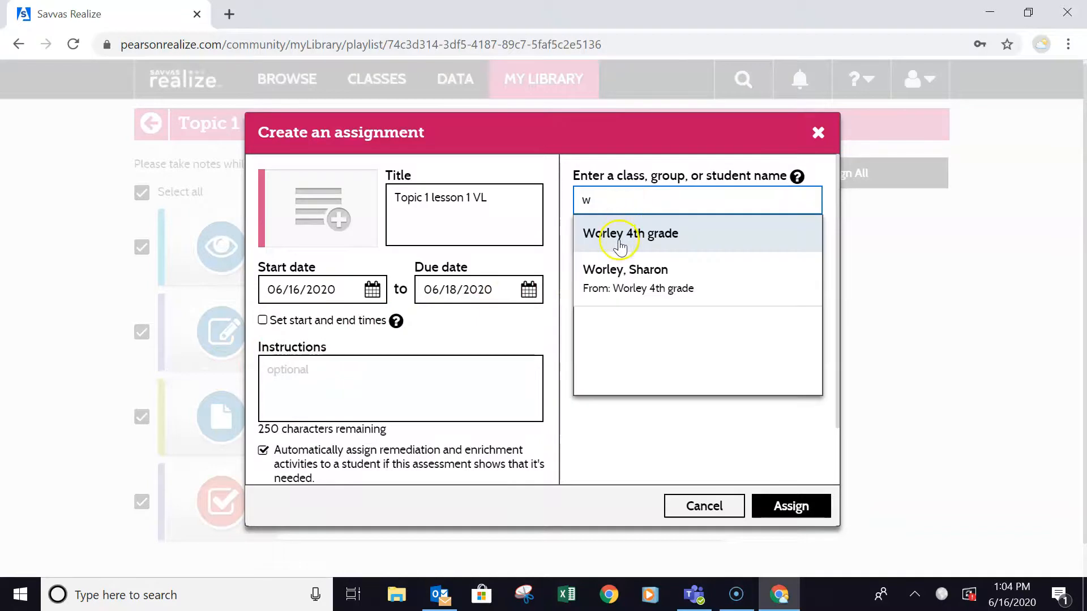
pyautogui.click(620, 277)
pyautogui.click(623, 247)
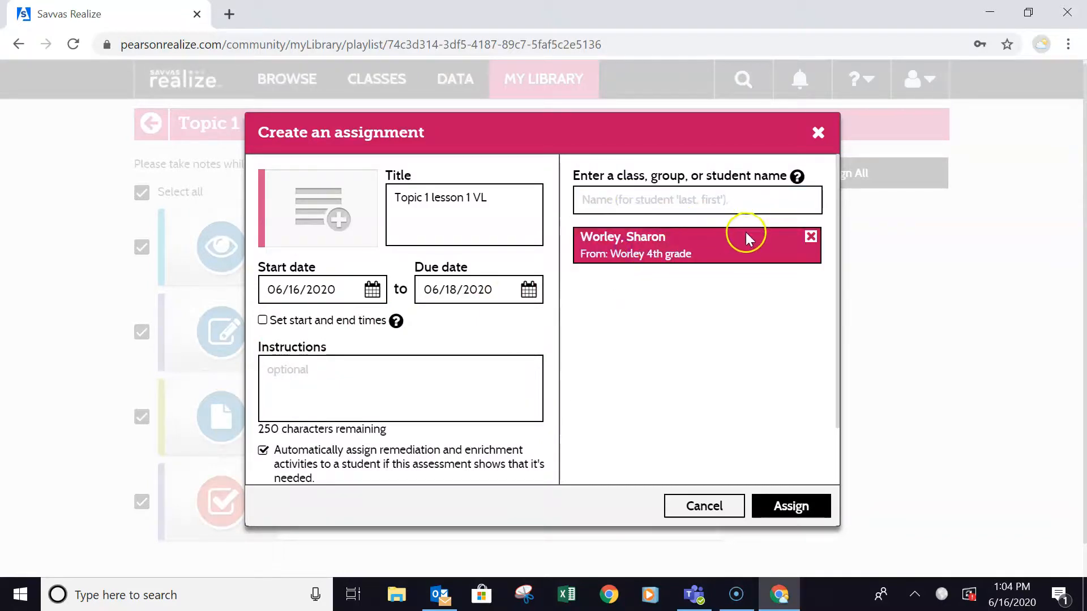
pyautogui.click(810, 237)
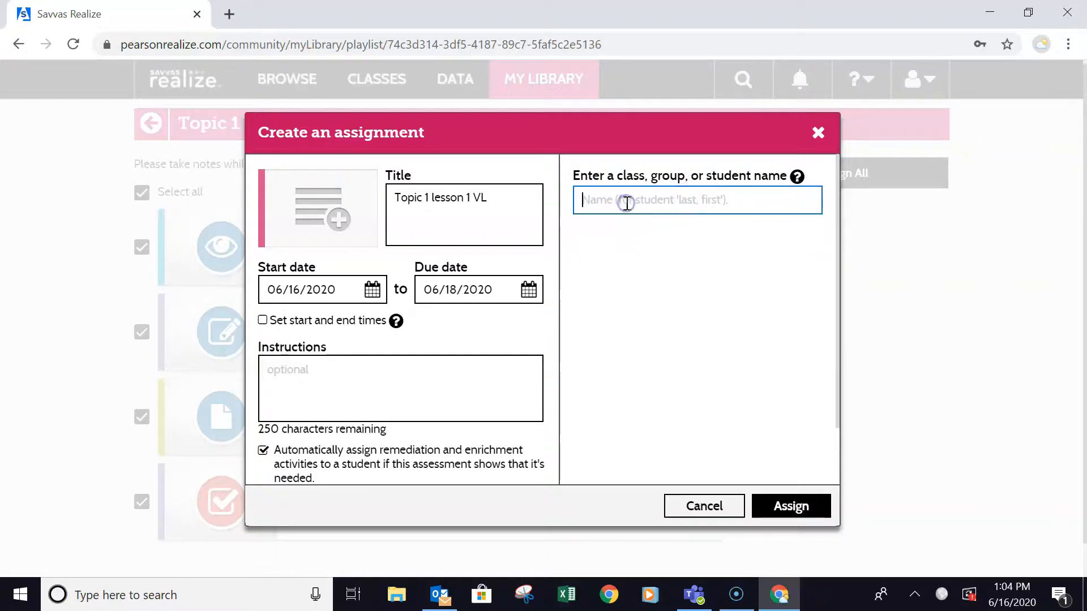
pyautogui.write('w')
pyautogui.click(629, 235)
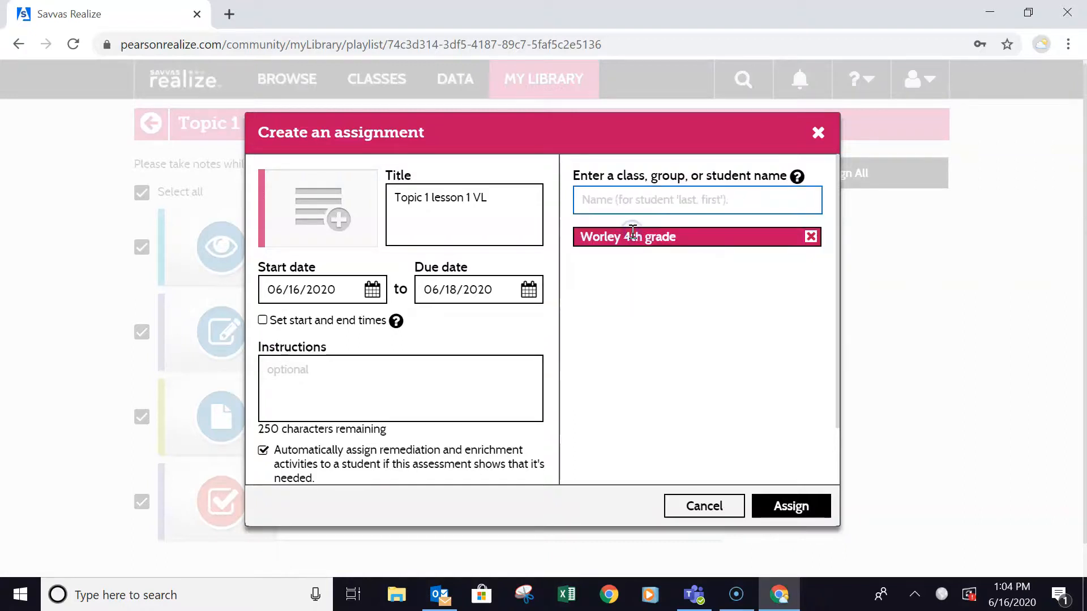
pyautogui.click(677, 236)
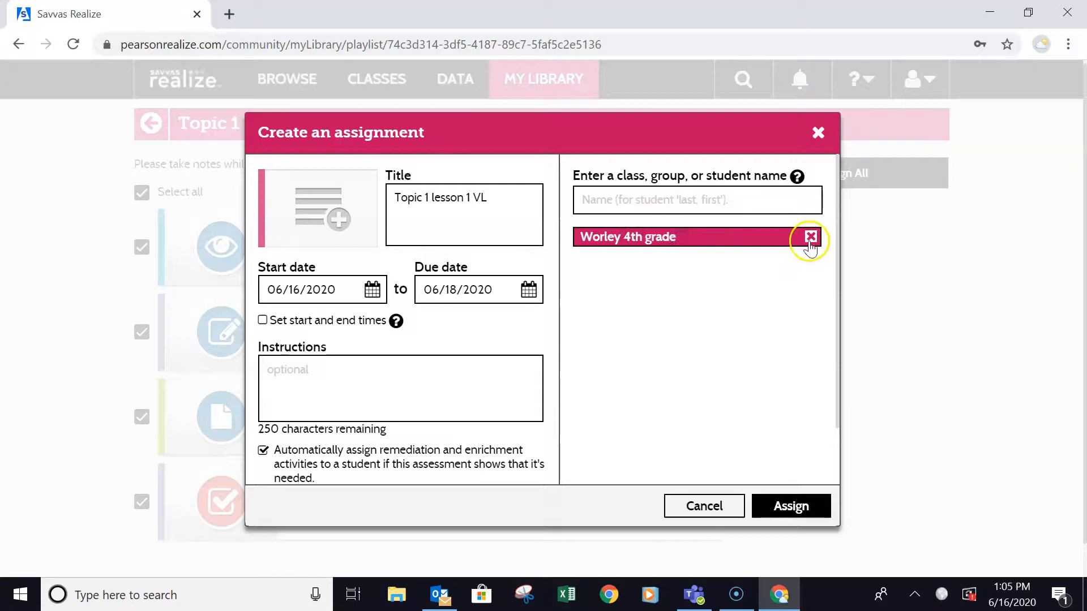
# Step: Add the individual student as recipient, remove the 4th grade class, and assign the playlist
pyautogui.click(702, 198)
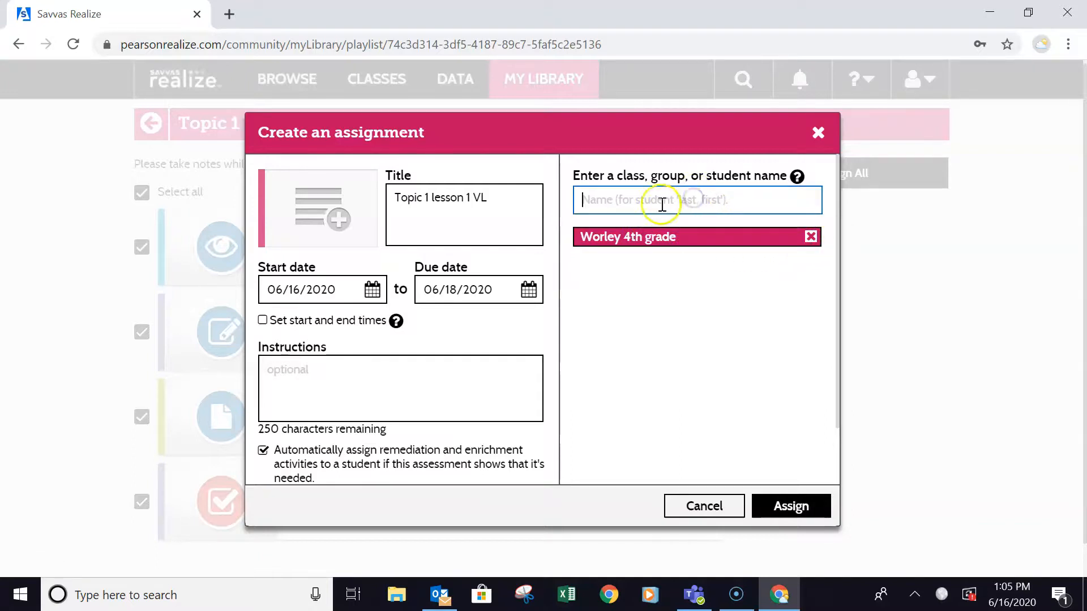
pyautogui.write('w')
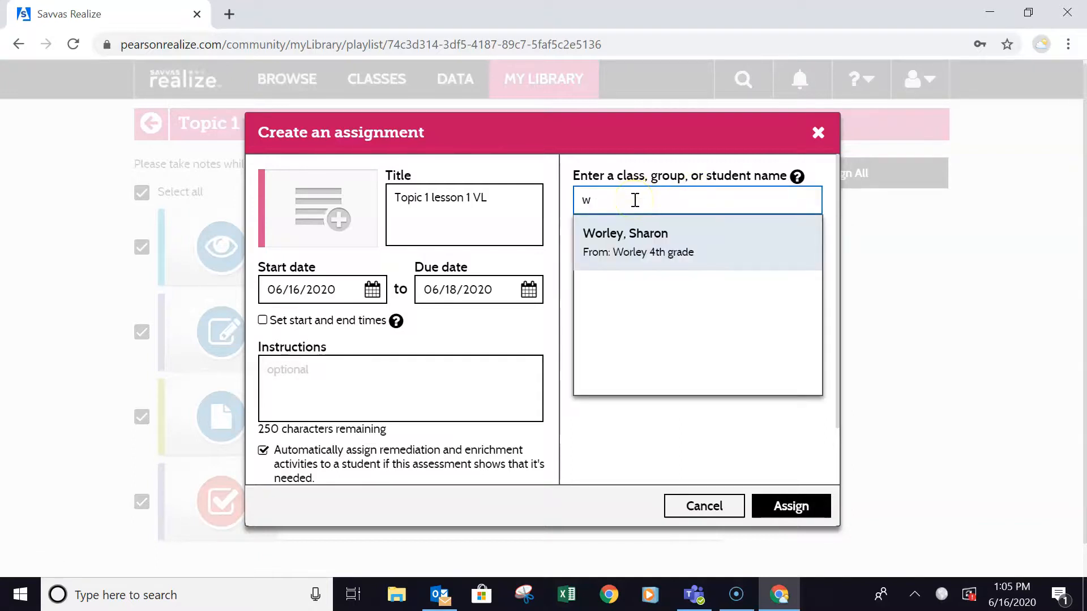
pyautogui.click(637, 253)
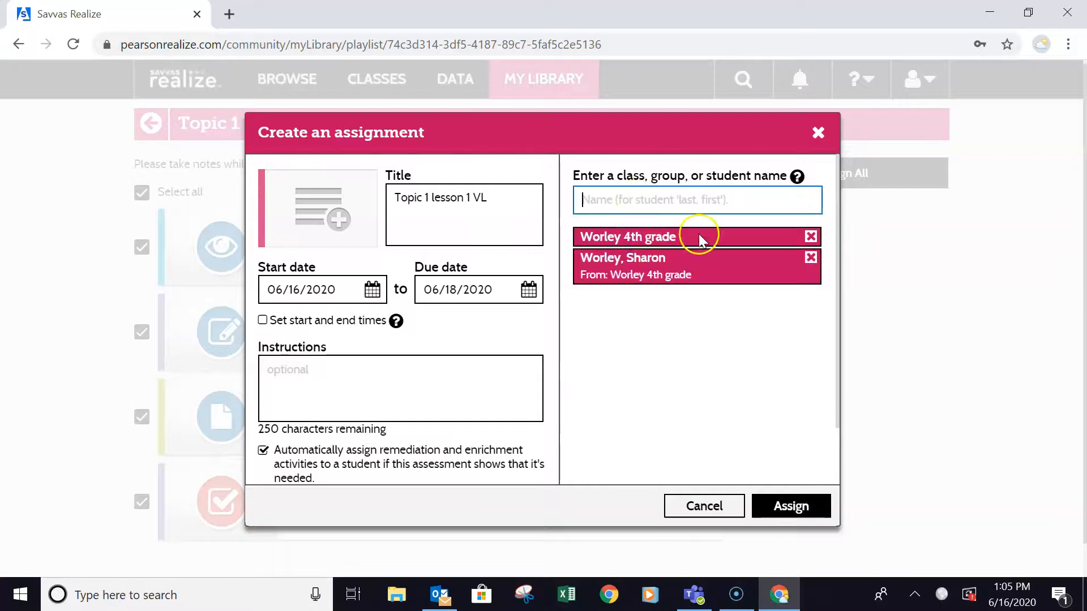
pyautogui.click(811, 236)
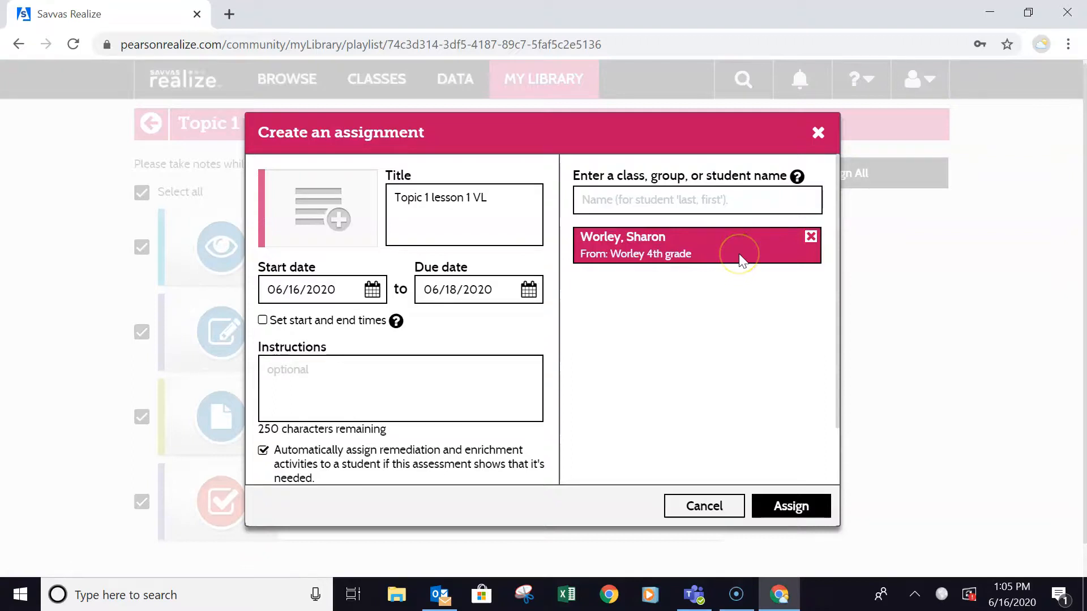
pyautogui.click(773, 509)
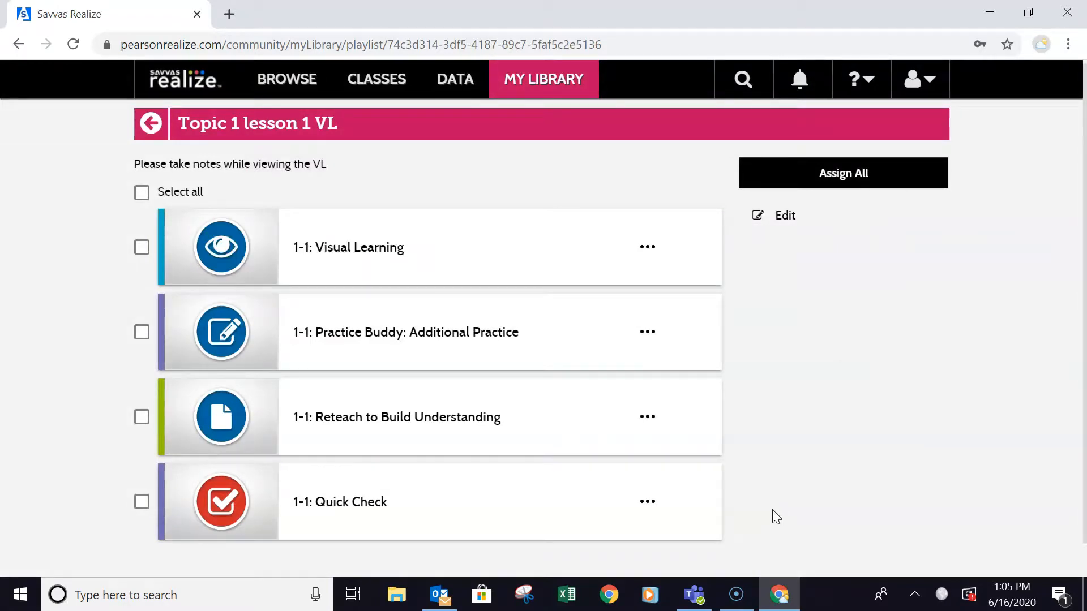
# Step: Find the playlist "Topic 1 lesson 1 VL" in My Library and open it for editing
pyautogui.click(548, 77)
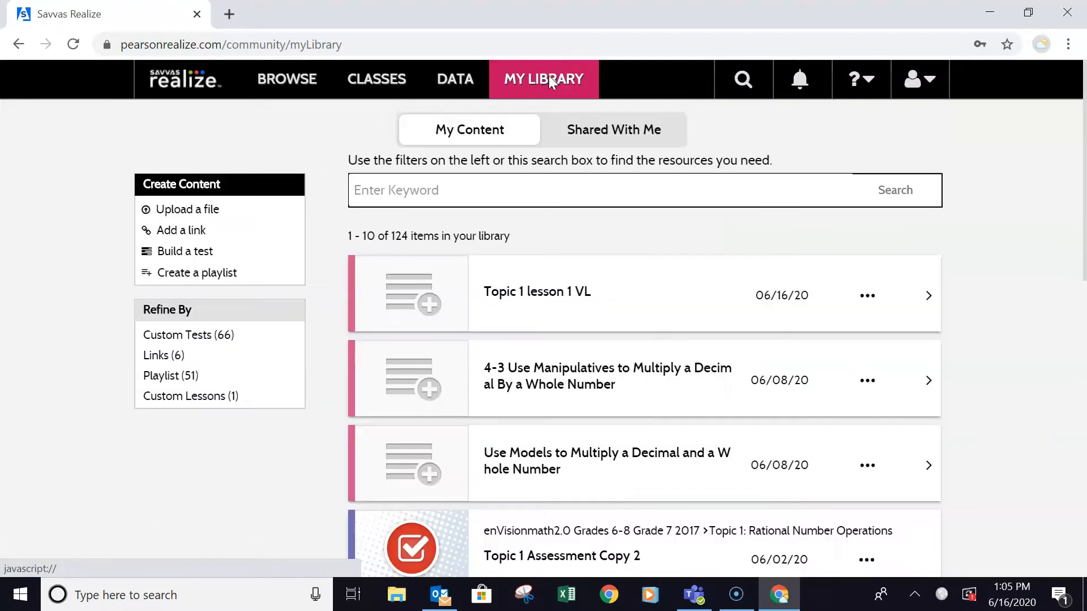
pyautogui.click(556, 294)
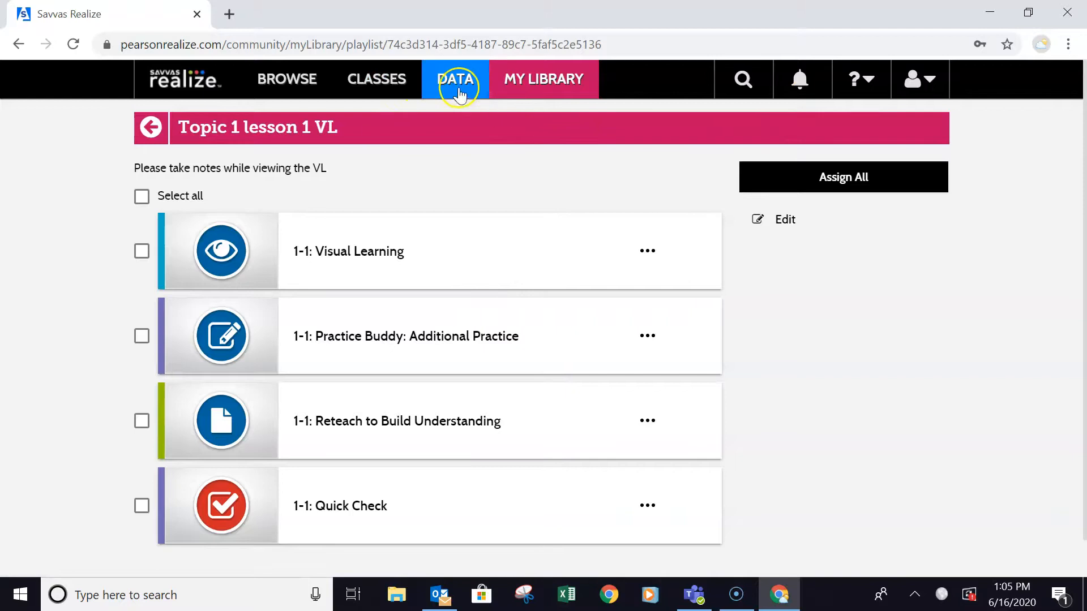
pyautogui.click(657, 251)
pyautogui.click(771, 228)
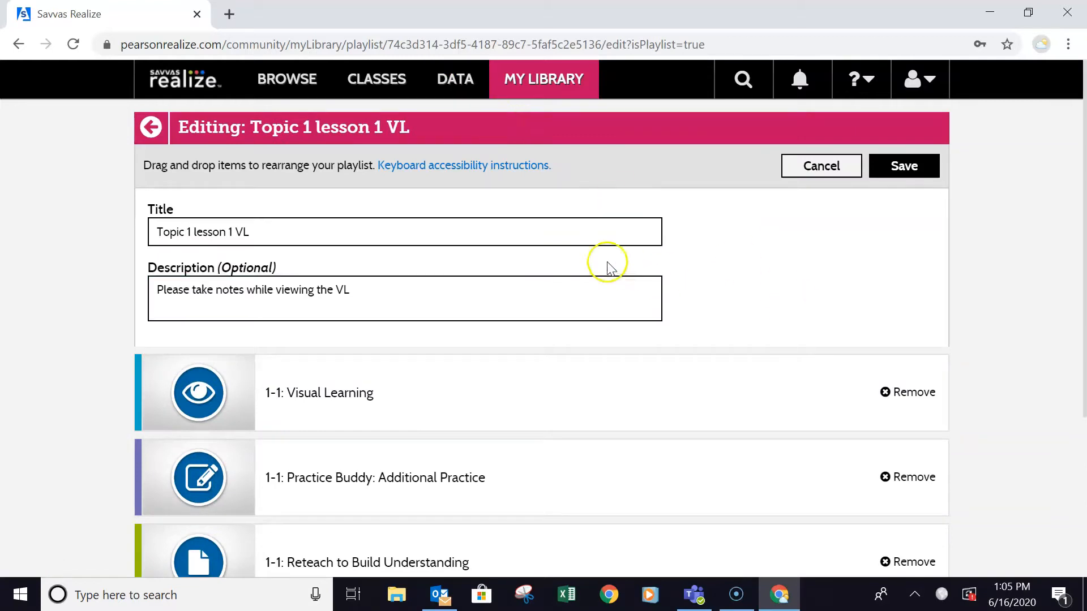
# Step: Examine the class results by assignment for the 4th grade class in the Data area
pyautogui.click(451, 85)
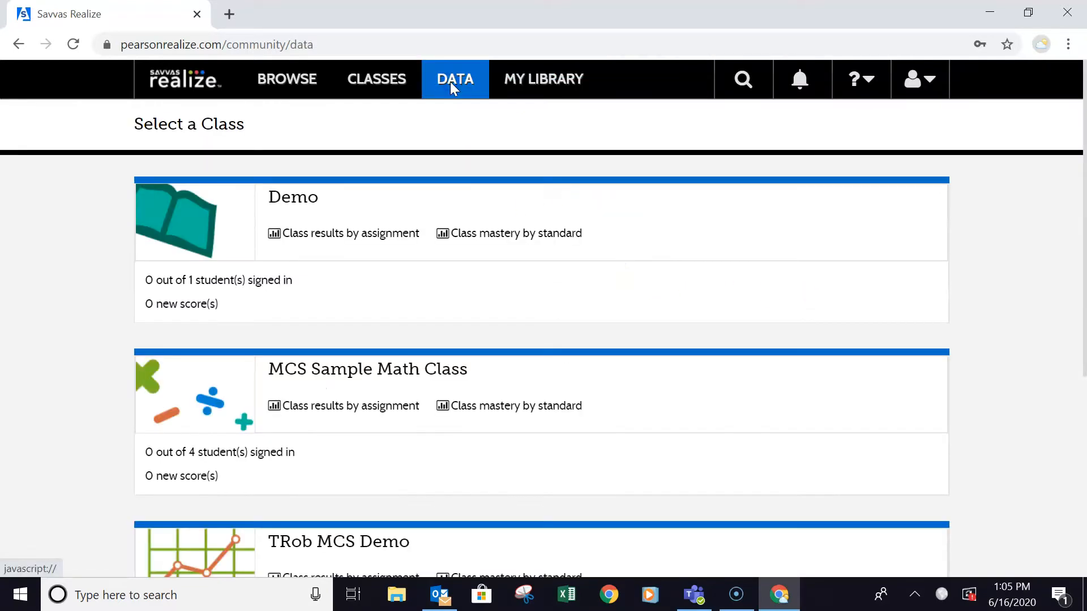
pyautogui.moveTo(1083, 164); pyautogui.dragTo(1084, 381)
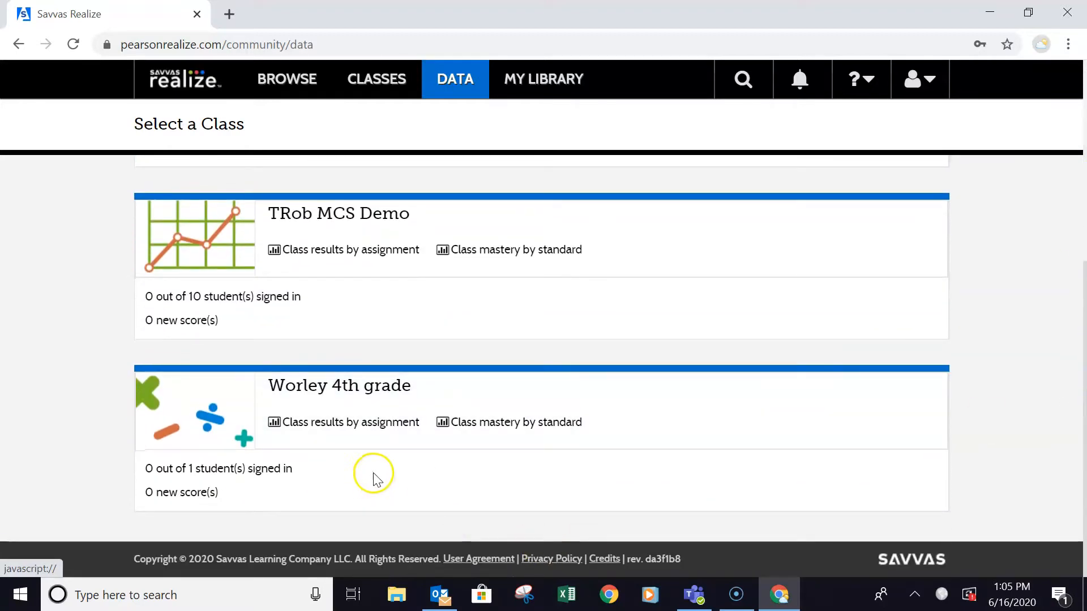
pyautogui.click(399, 424)
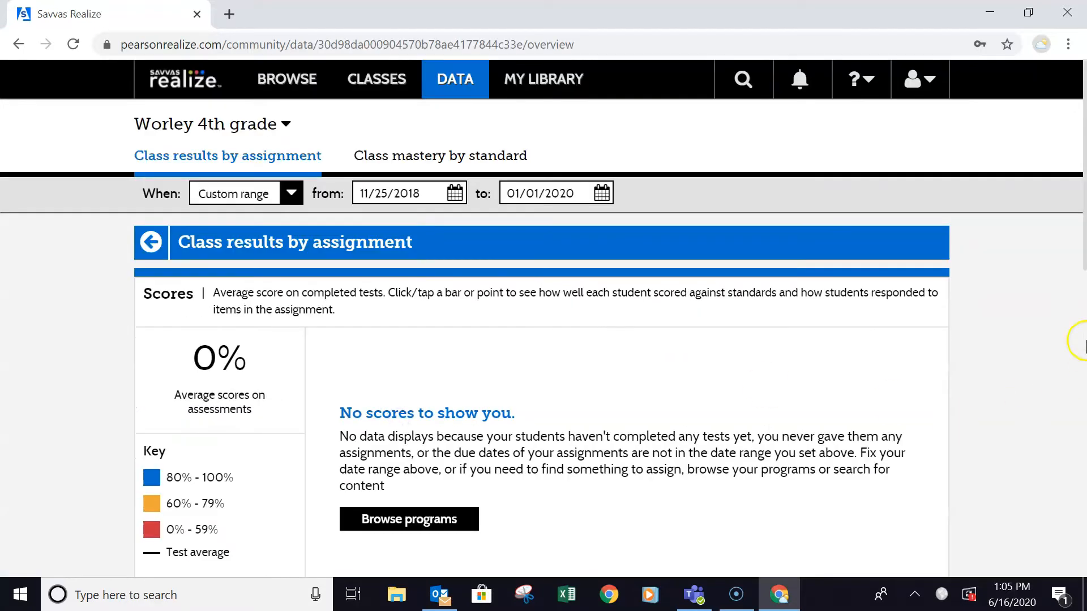
pyautogui.moveTo(1083, 232); pyautogui.dragTo(1083, 76)
# Step: View the list of classes and return to the overview of programs
pyautogui.click(378, 77)
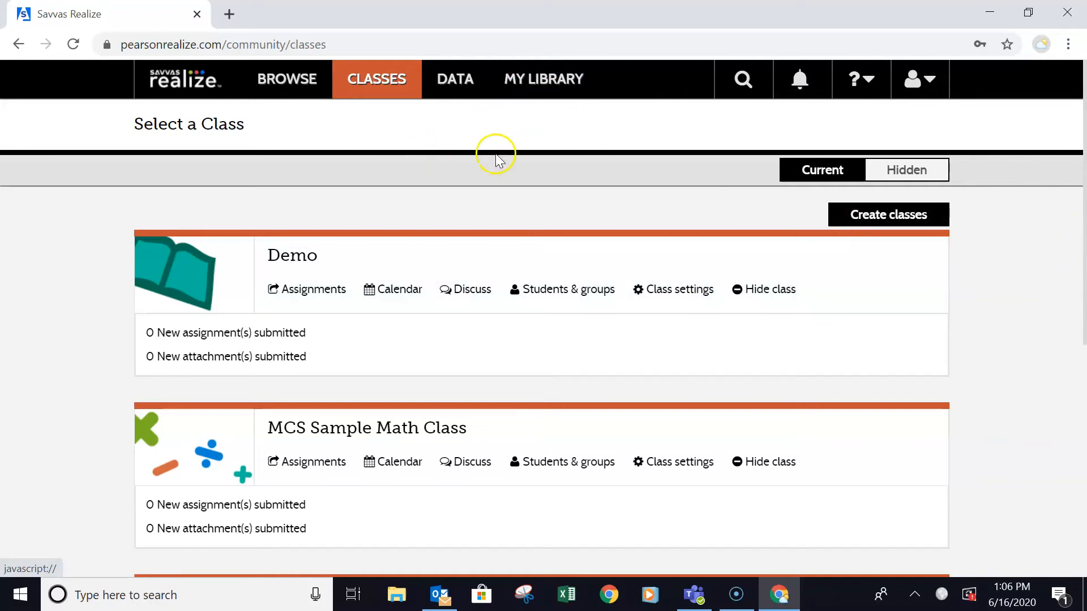
pyautogui.click(295, 85)
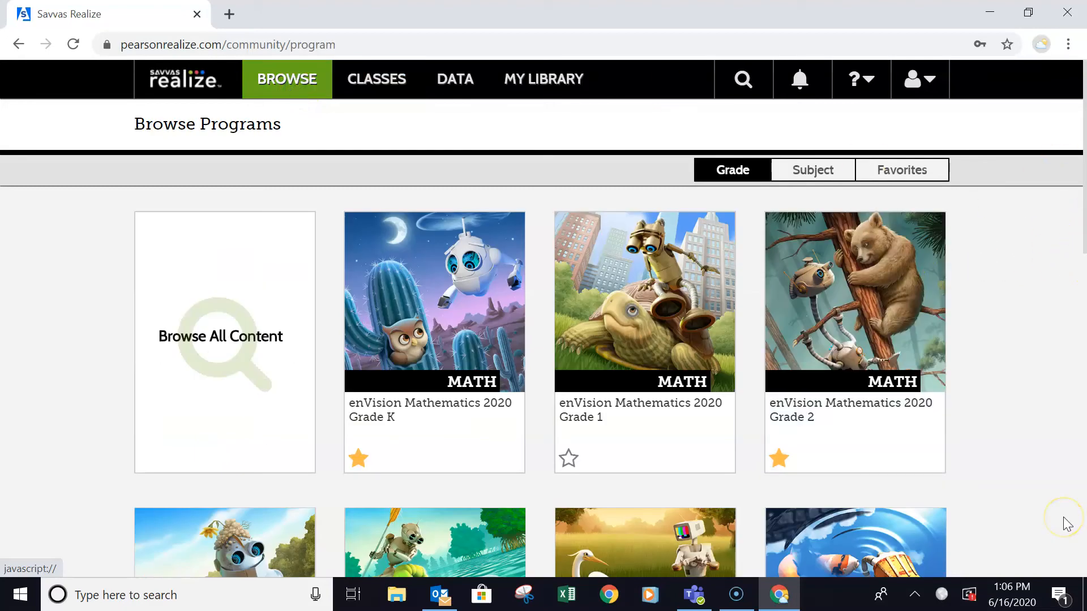
pyautogui.click(21, 593)
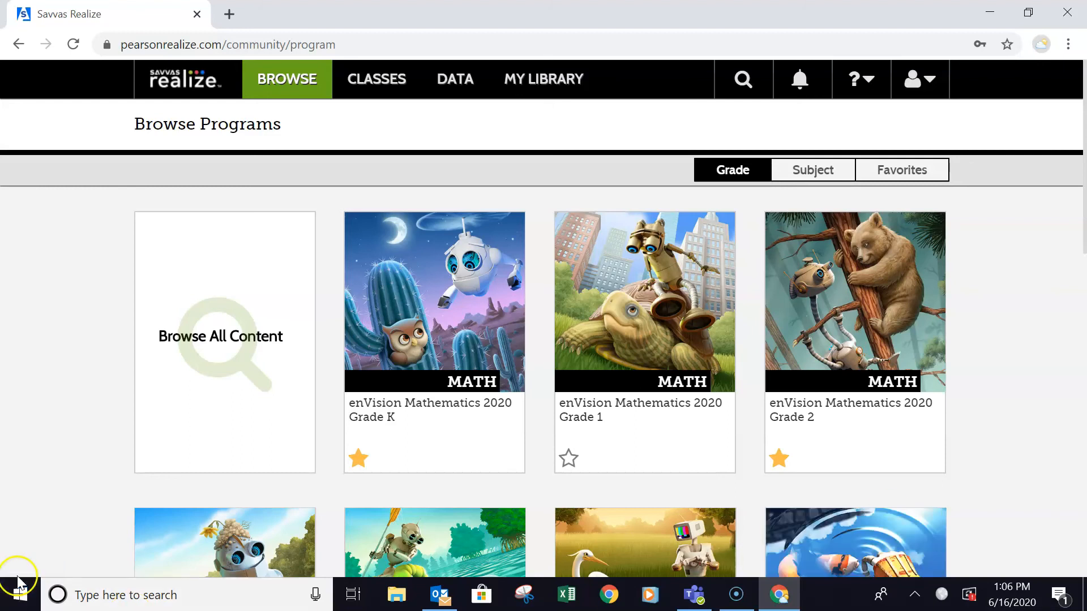